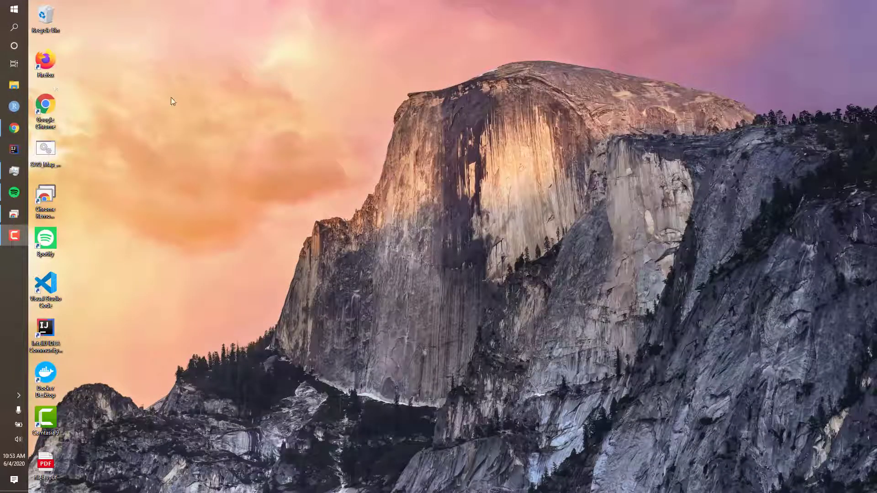
Step: Go to Documents › tutorial in File Explorer and preview the pipe-delimited example file in Notepad
{"action": "left_click", "coordinate": [14, 86]}
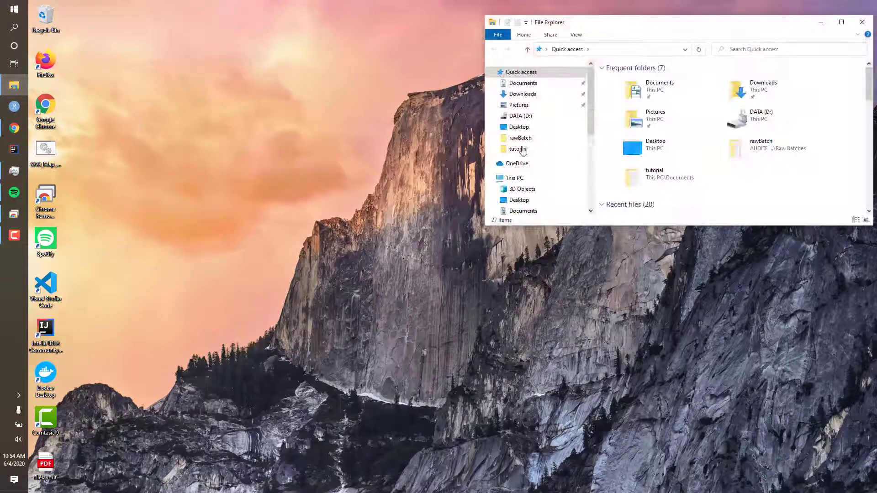
{"action": "left_click", "coordinate": [529, 85]}
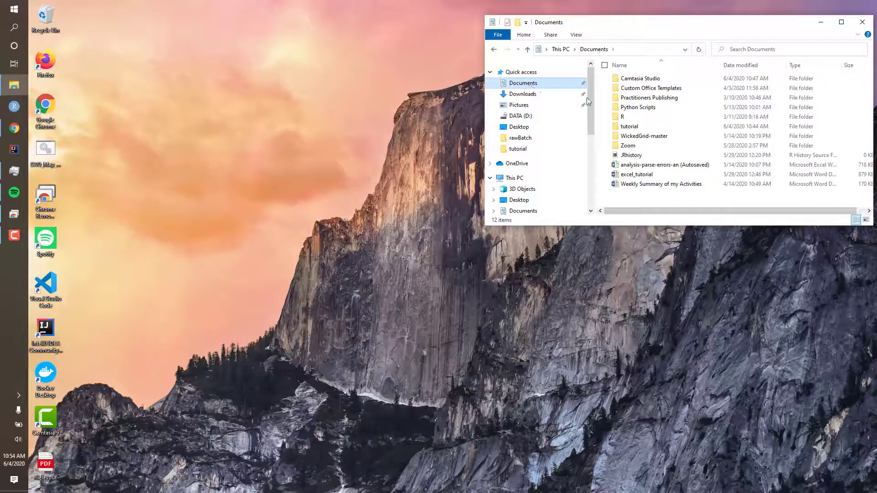
{"action": "double_click", "coordinate": [645, 128]}
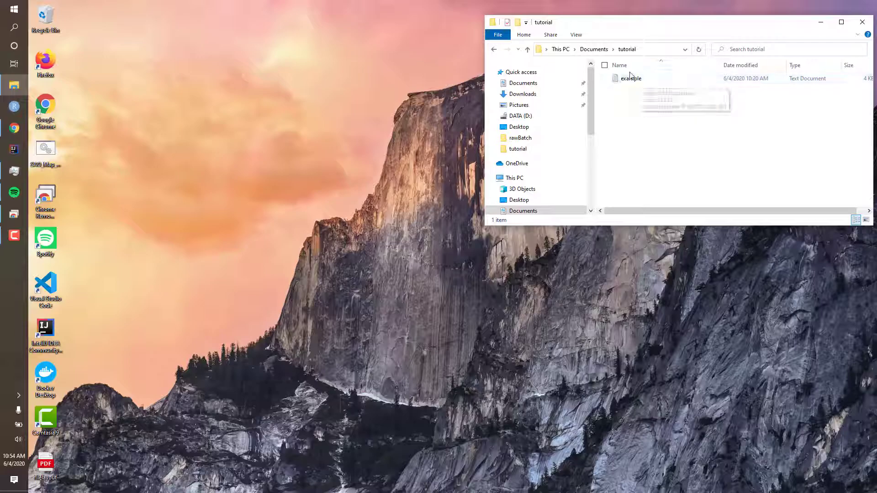
{"action": "double_click", "coordinate": [644, 79]}
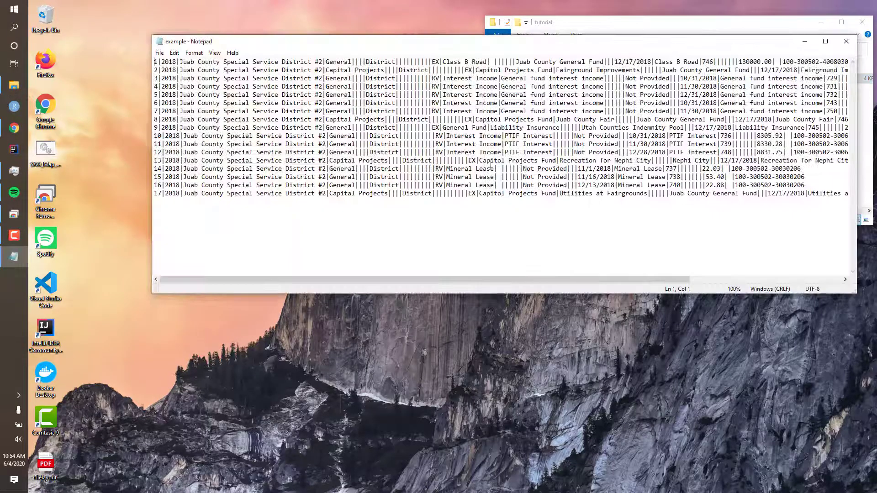
{"action": "left_click", "coordinate": [846, 41]}
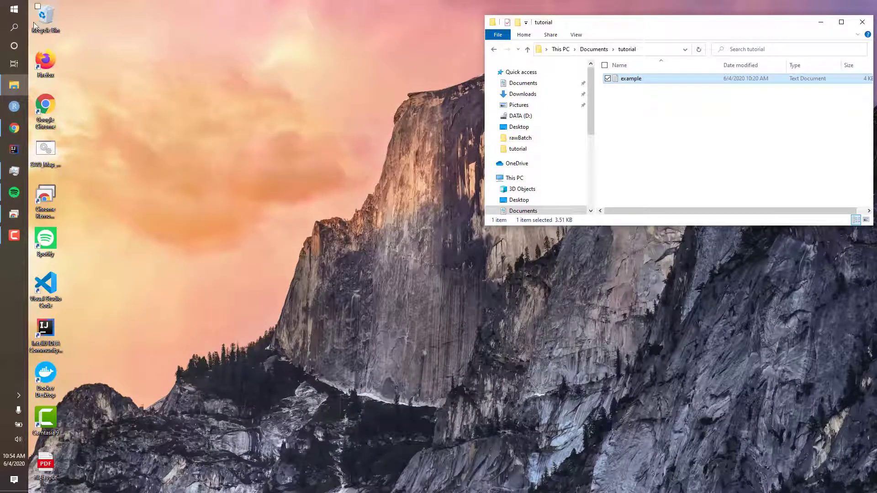
Step: Search the Start menu for 'excel' and launch Excel 2016 to a blank workbook
{"action": "left_click", "coordinate": [10, 10]}
{"action": "left_click", "coordinate": [9, 10]}
{"action": "left_click", "coordinate": [9, 10]}
{"action": "type", "text": "excel"}
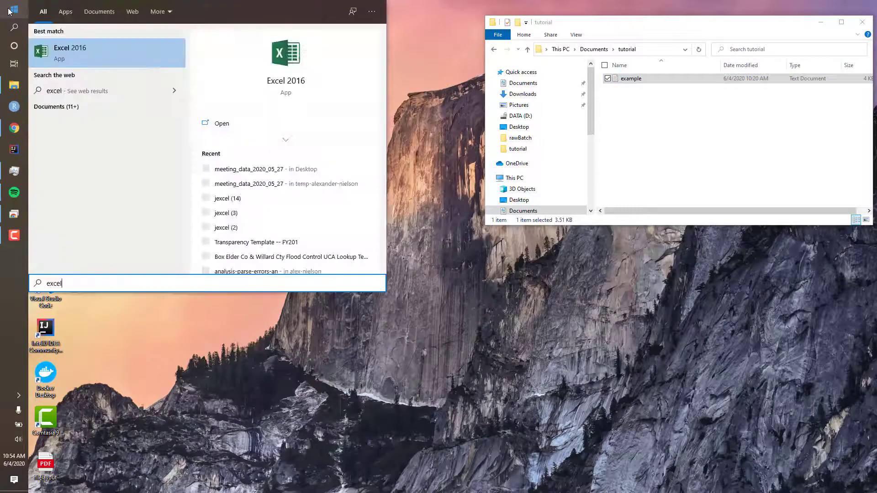
{"action": "left_click", "coordinate": [88, 61]}
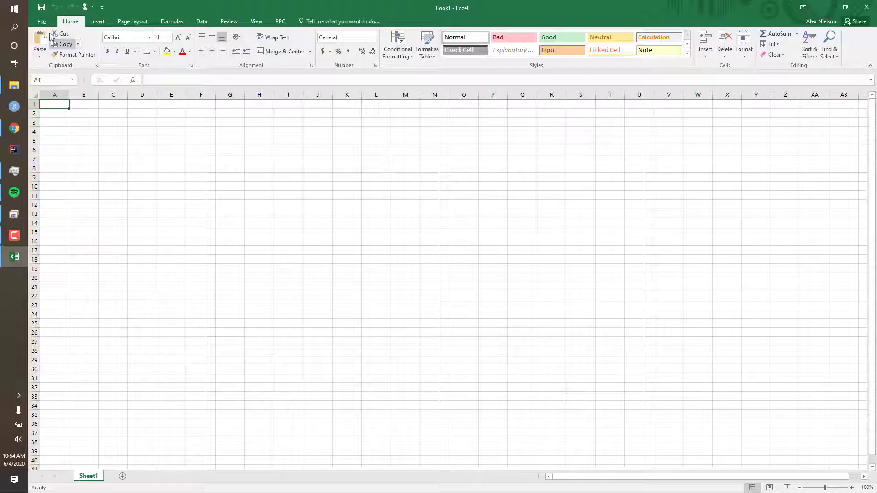
Step: Open example.txt from Documents\tutorial, with the file type filter set to All Files
{"action": "left_click", "coordinate": [41, 21]}
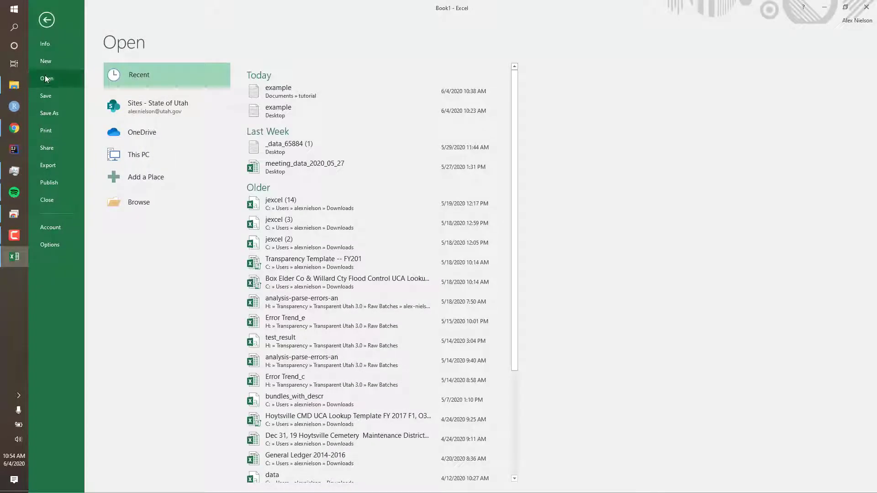
{"action": "left_click", "coordinate": [146, 203]}
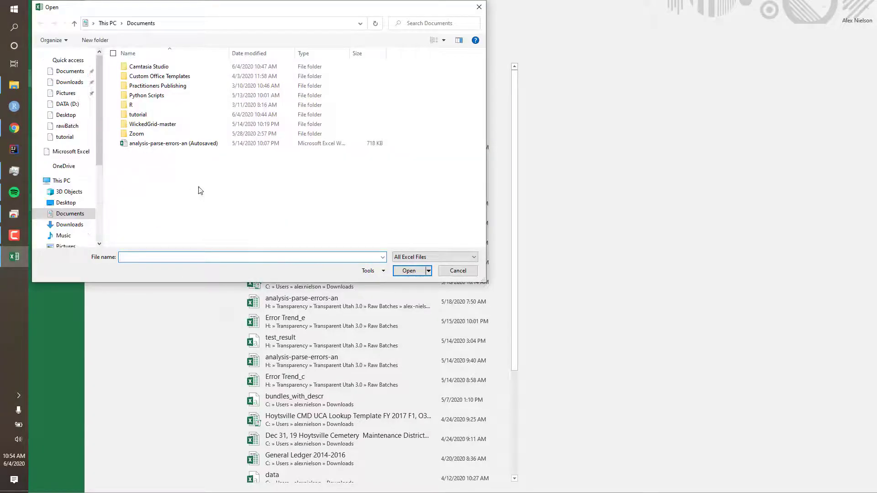
{"action": "double_click", "coordinate": [141, 115]}
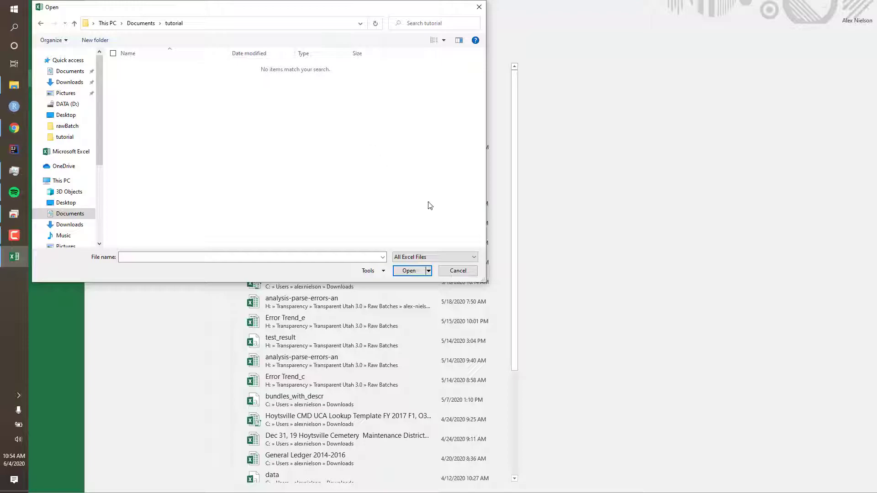
{"action": "left_click", "coordinate": [431, 259]}
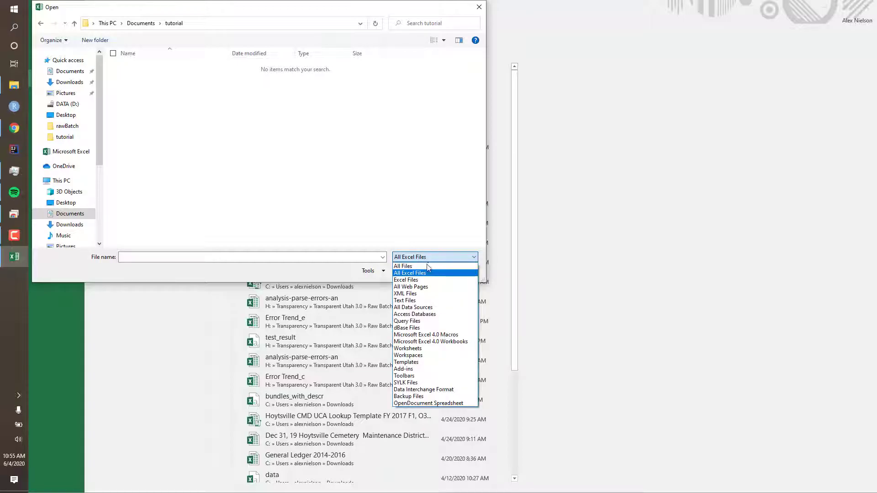
{"action": "left_click", "coordinate": [423, 267]}
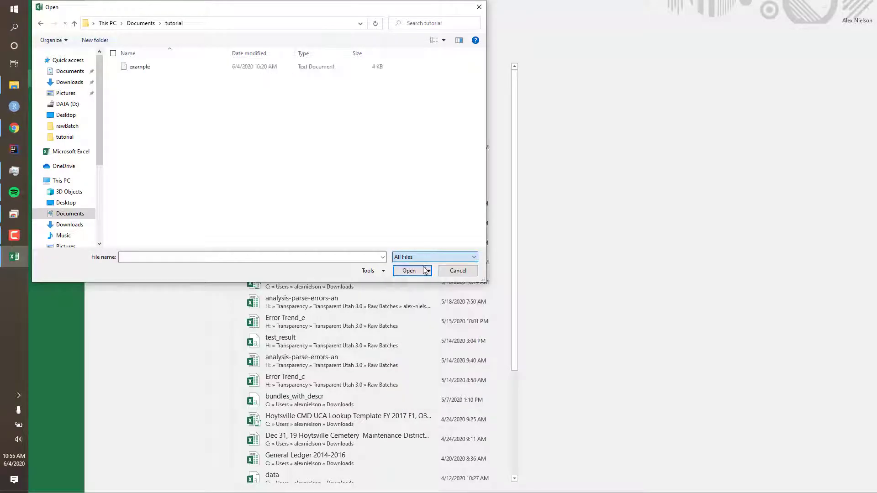
{"action": "left_click", "coordinate": [161, 70]}
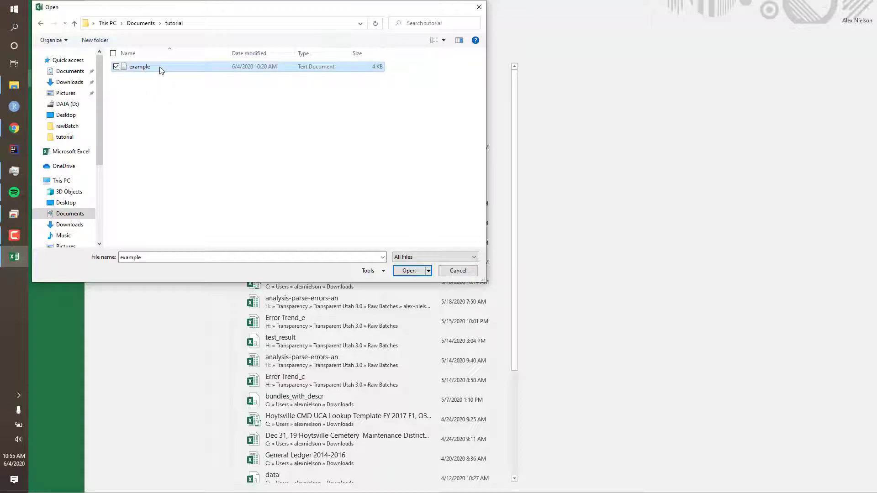
{"action": "left_click", "coordinate": [409, 271]}
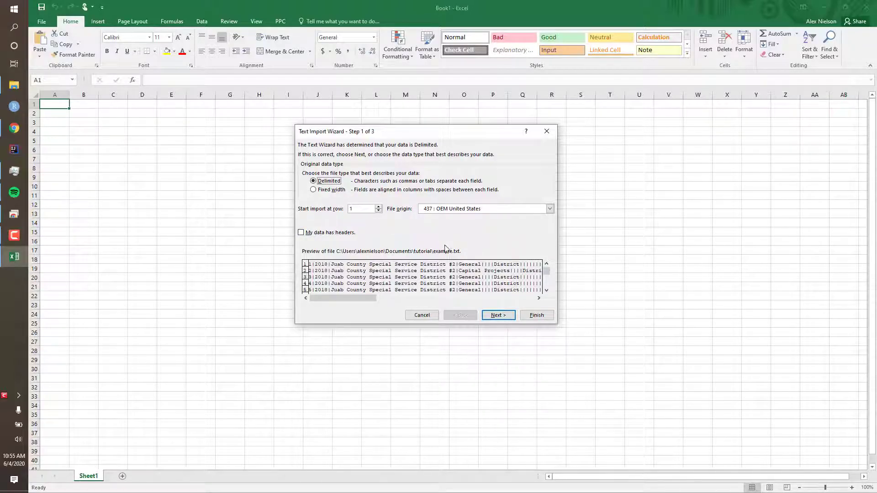
Step: Import example.txt using | as the delimiter instead of Tab
{"action": "left_click", "coordinate": [494, 316]}
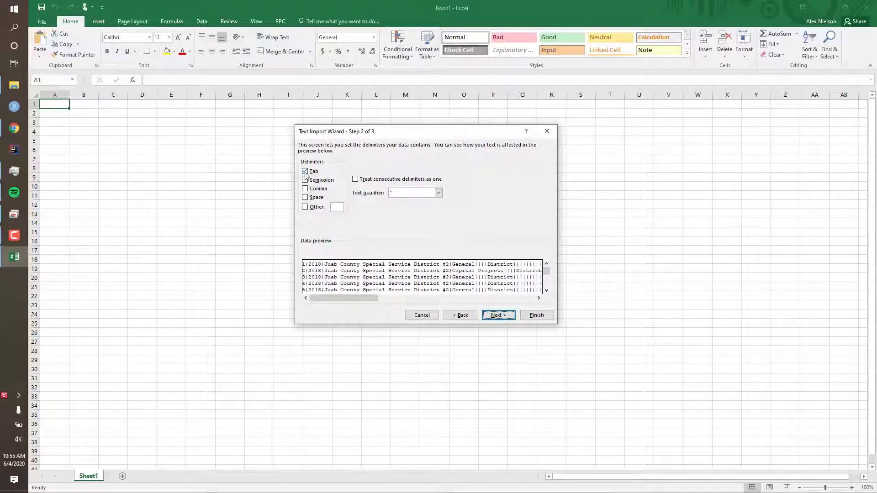
{"action": "left_click", "coordinate": [305, 172]}
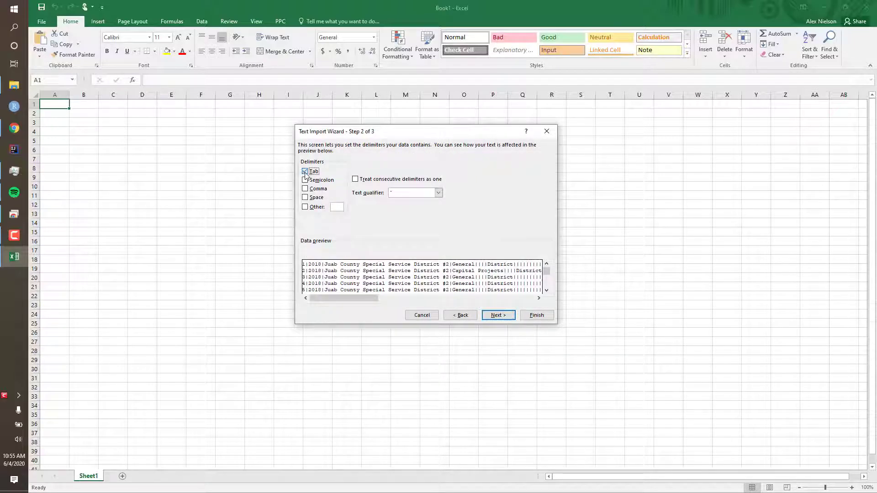
{"action": "left_click", "coordinate": [305, 207]}
{"action": "type", "text": "|"}
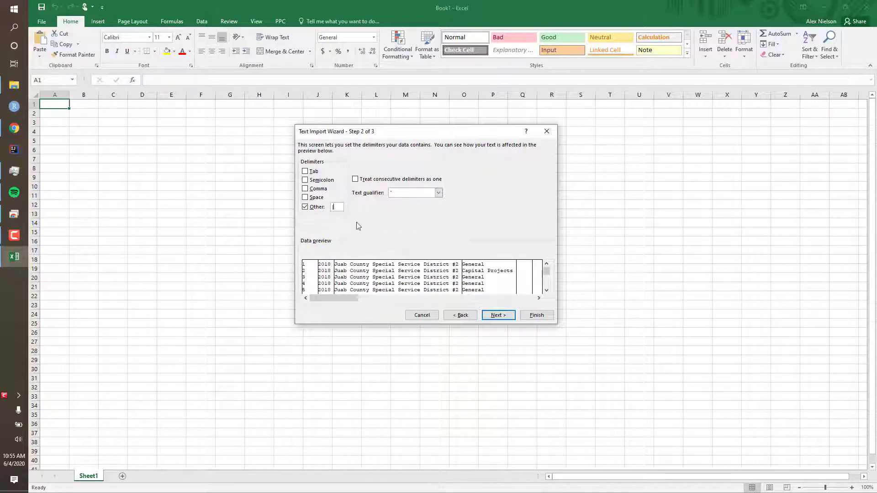
{"action": "left_click", "coordinate": [492, 314]}
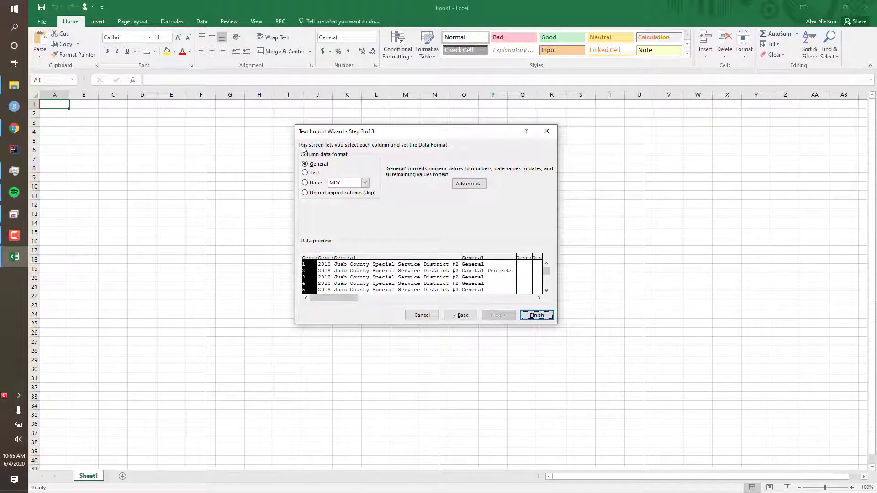
{"action": "left_click", "coordinate": [543, 318]}
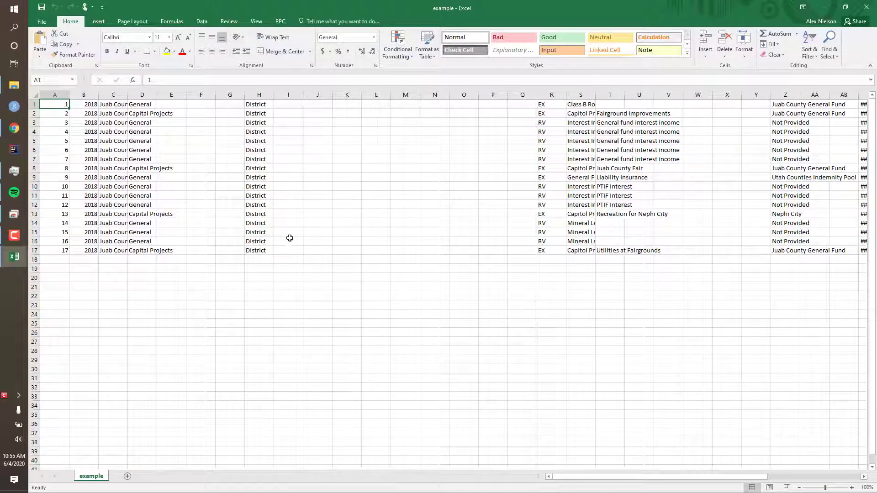
{"action": "left_click", "coordinate": [14, 85]}
{"action": "double_click", "coordinate": [645, 78]}
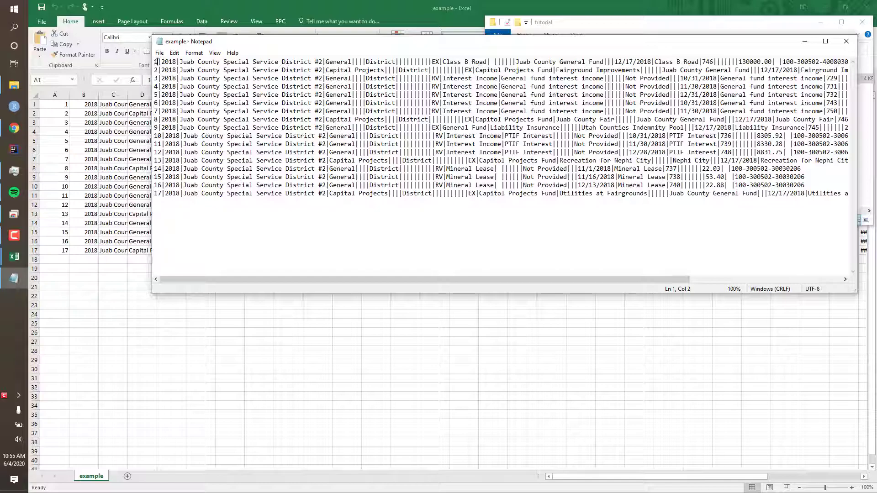
{"action": "left_click", "coordinate": [62, 106]}
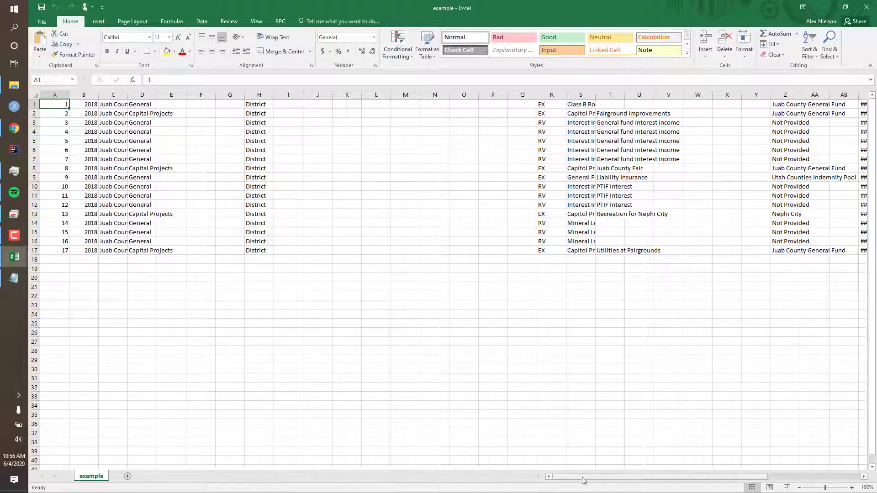
{"action": "left_click_drag", "start_coordinate": [582, 481], "coordinate": [687, 479]}
Step: Widen column AN to fit the account codes and edit the code in AN2
{"action": "left_click", "coordinate": [864, 476]}
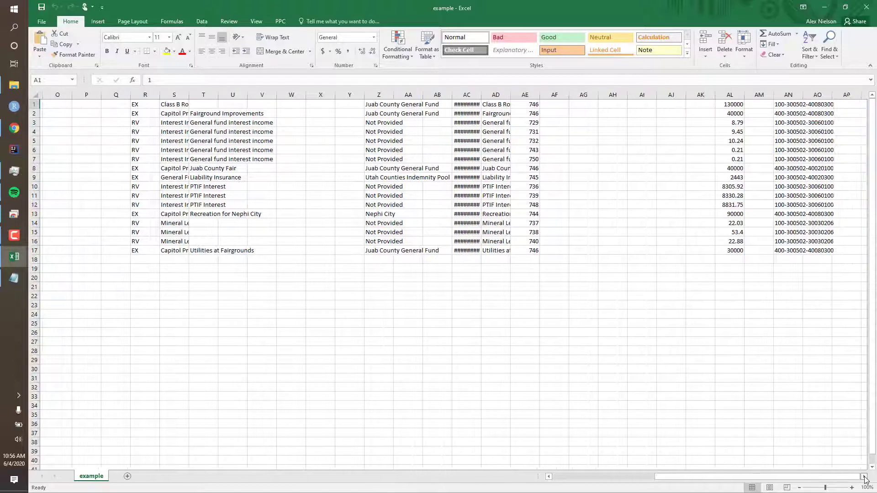
{"action": "left_click", "coordinate": [865, 478]}
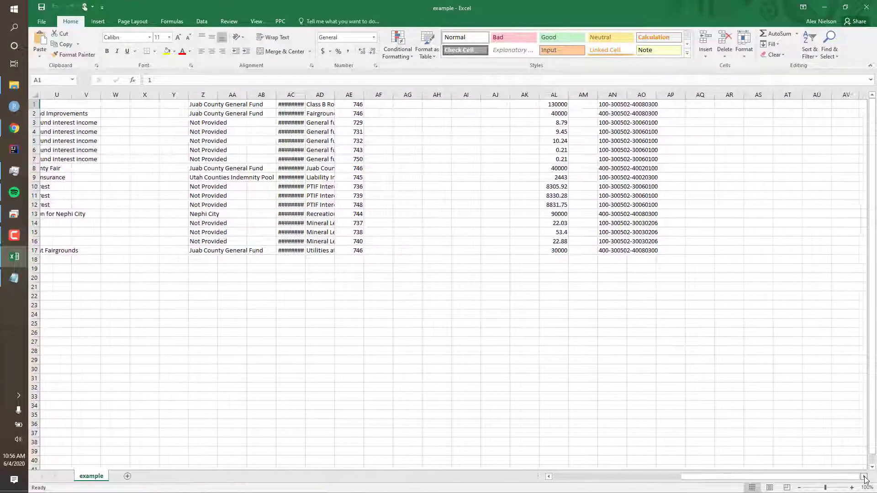
{"action": "left_click", "coordinate": [642, 106]}
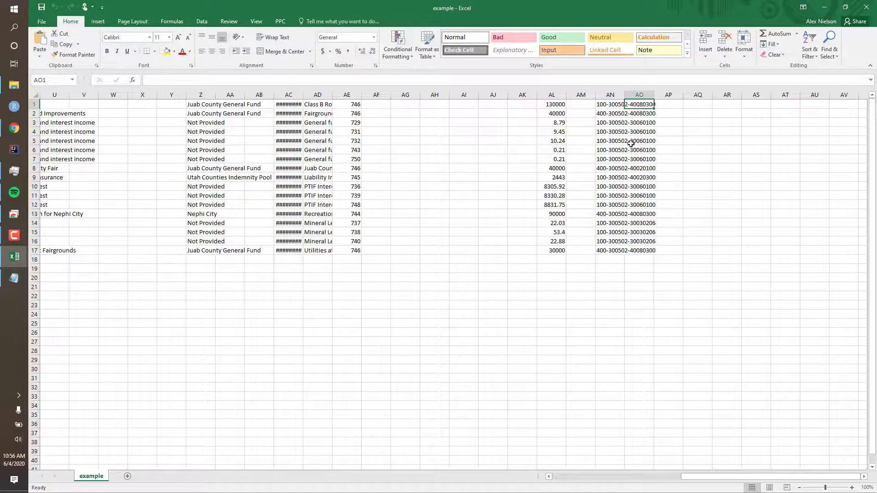
{"action": "double_click", "coordinate": [624, 94]}
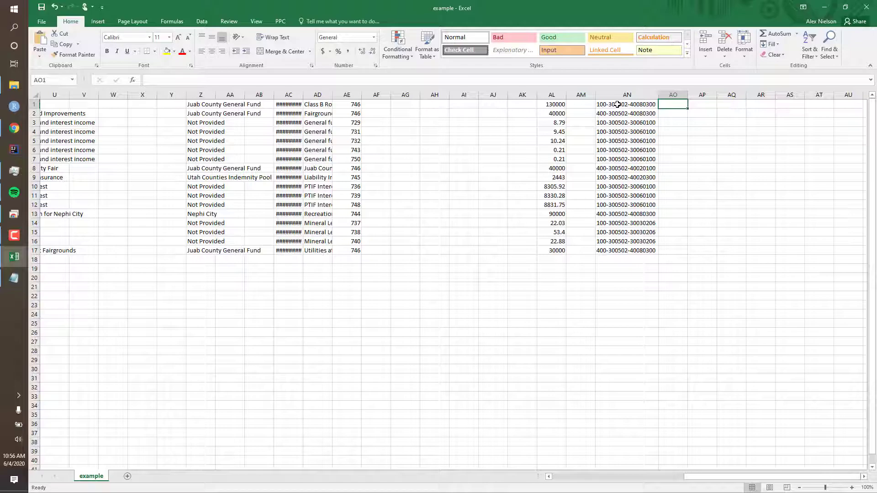
{"action": "double_click", "coordinate": [618, 114]}
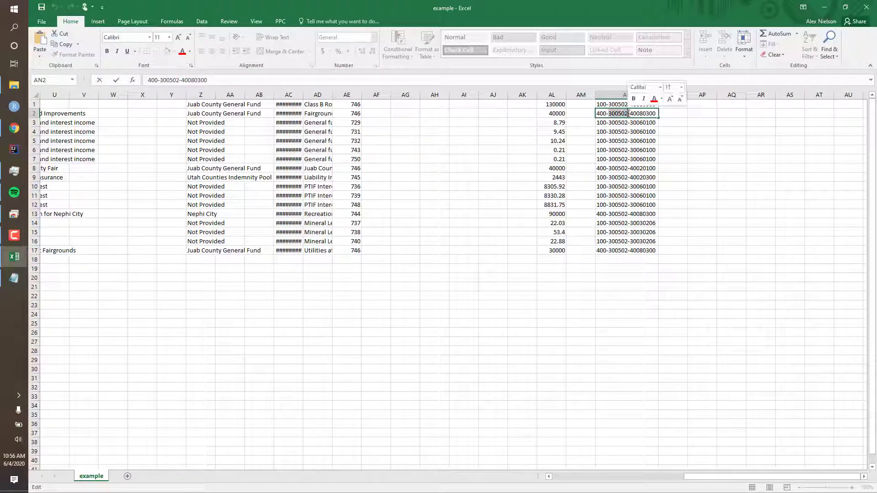
{"action": "left_click", "coordinate": [615, 114]}
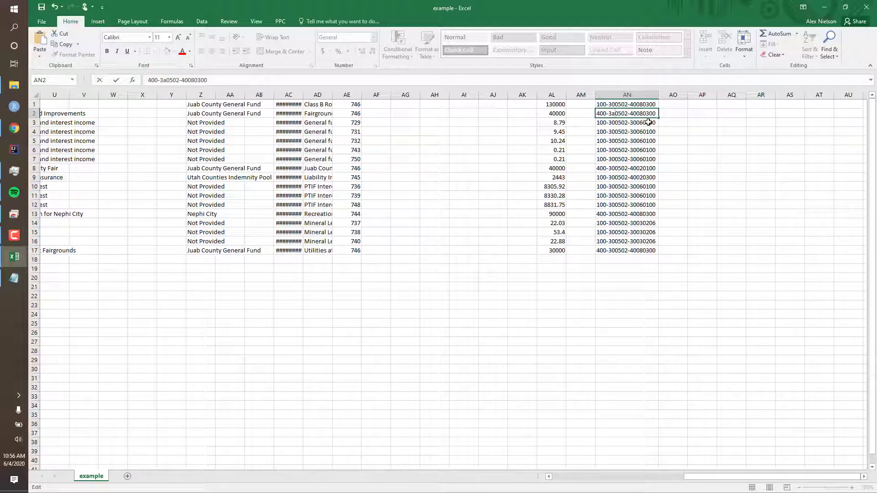
{"action": "left_click", "coordinate": [649, 122]}
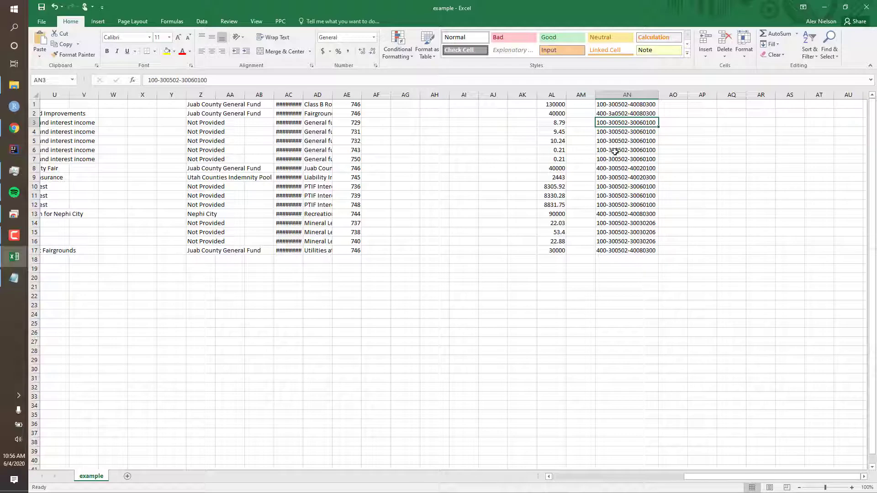
{"action": "double_click", "coordinate": [615, 151]}
{"action": "type", "text": "a"}
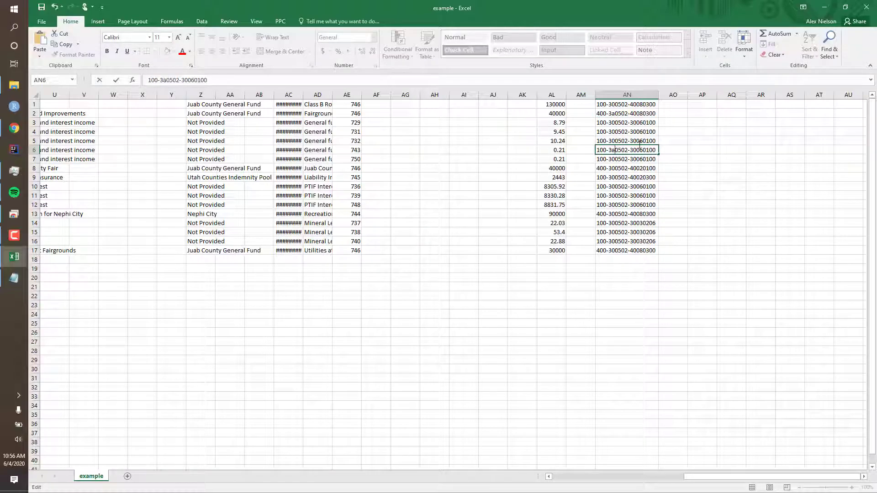
{"action": "key", "text": "Return"}
{"action": "double_click", "coordinate": [616, 205]}
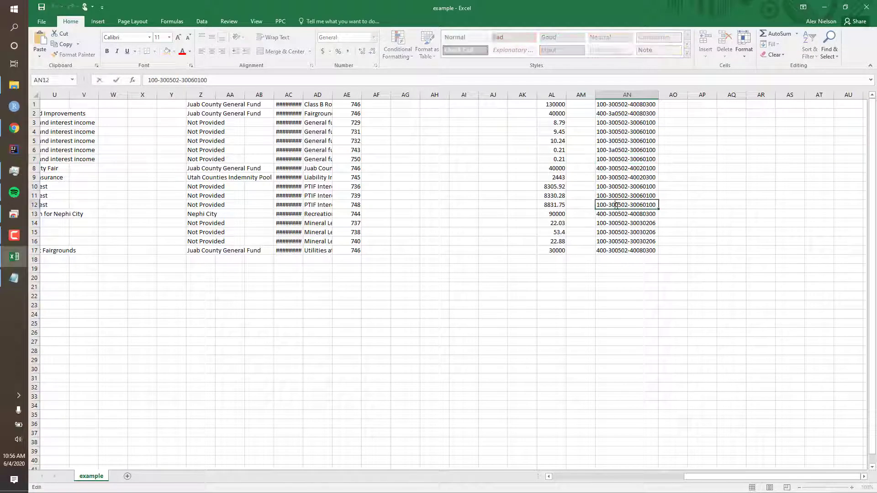
{"action": "key", "text": "BackSpace"}
{"action": "type", "text": "a"}
{"action": "key", "text": "Return"}
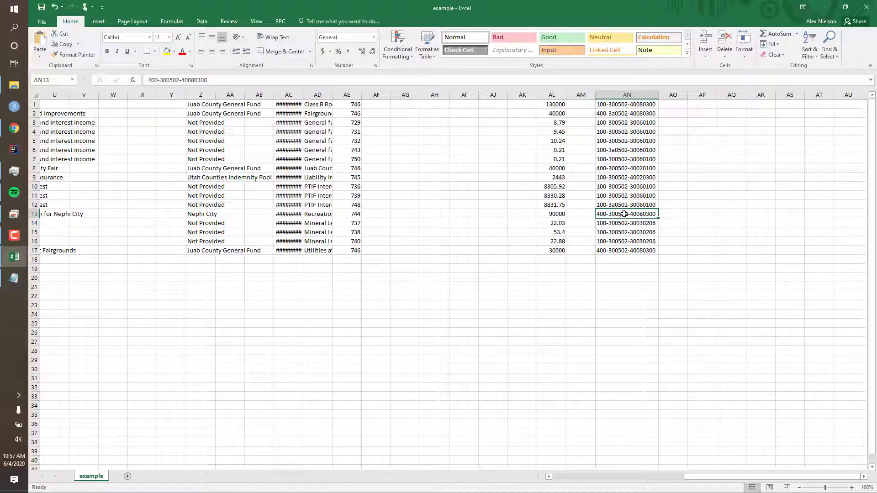
Step: Insert a blank row above row 14
{"action": "left_click", "coordinate": [35, 223]}
{"action": "right_click", "coordinate": [35, 224]}
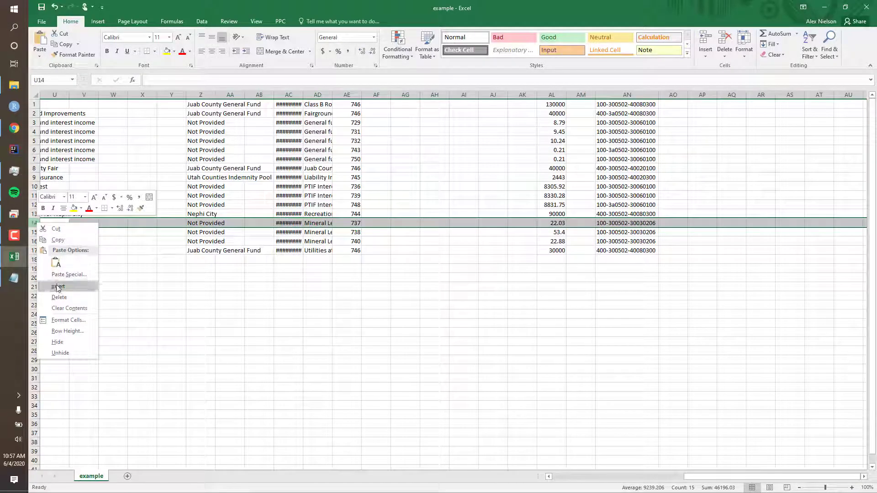
{"action": "left_click", "coordinate": [32, 223]}
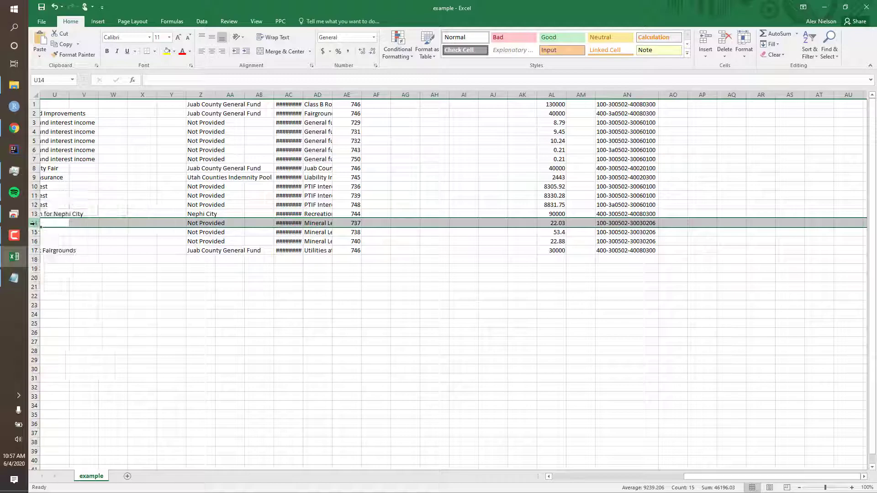
{"action": "right_click", "coordinate": [34, 223]}
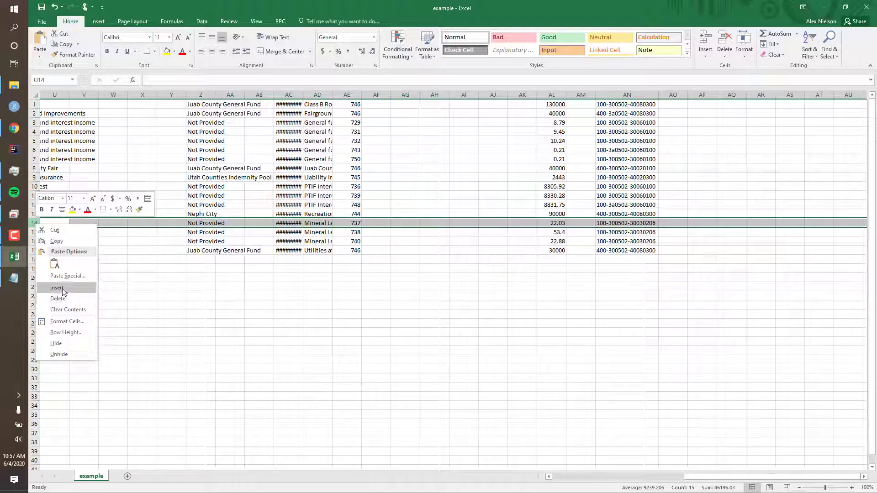
{"action": "left_click", "coordinate": [62, 288]}
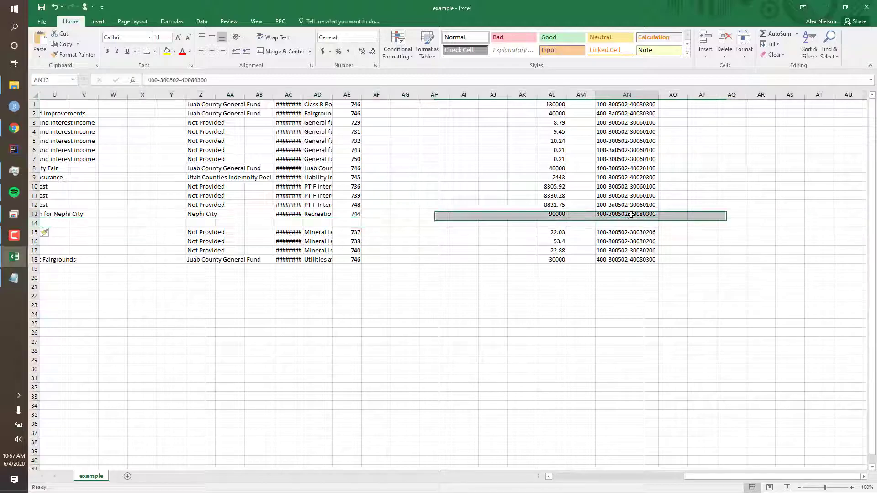
Step: Copy the Recreation for Nephi City row 13 into the new blank row 14
{"action": "left_click_drag", "start_coordinate": [631, 214], "coordinate": [46, 213]}
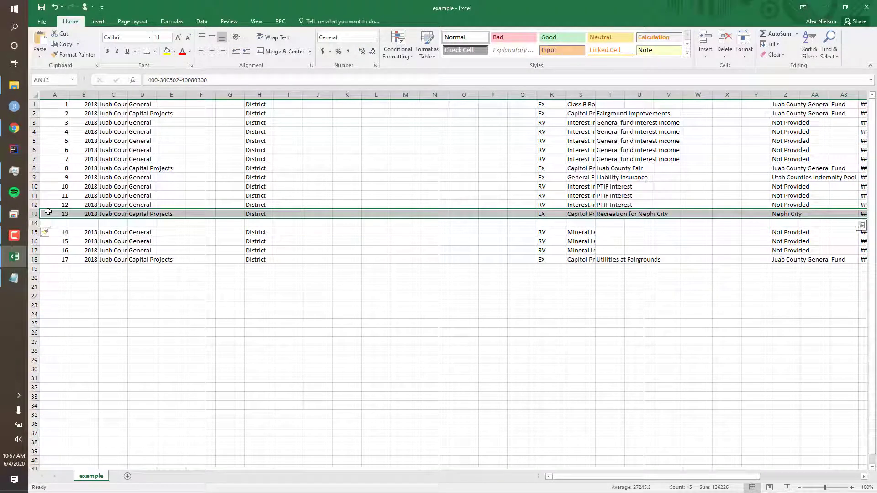
{"action": "key", "text": "ctrl+c"}
{"action": "left_click", "coordinate": [62, 226]}
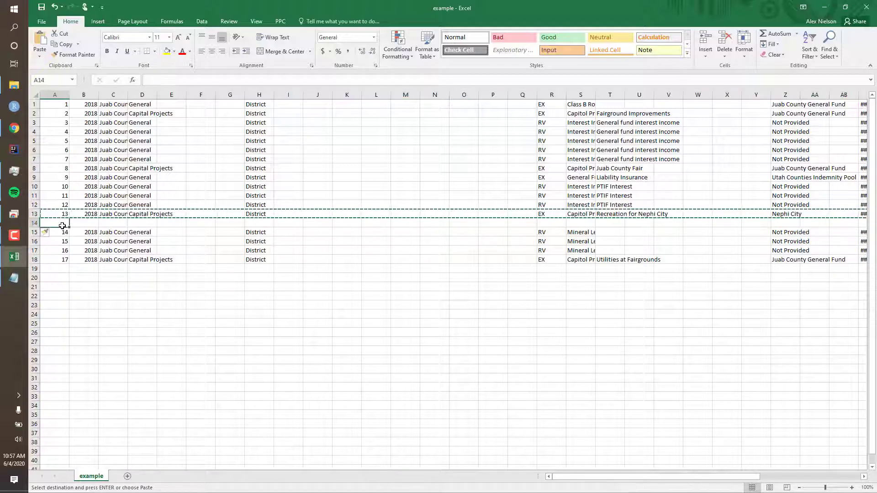
{"action": "key", "text": "ctrl+v"}
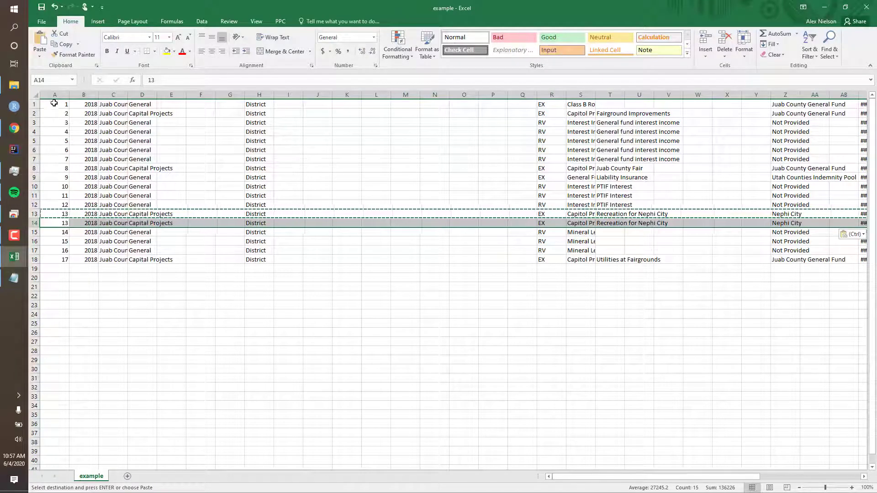
Step: Extend the 1–3 pattern in A1:A3 down column A to number the rows 1 through 18
{"action": "left_click", "coordinate": [64, 284]}
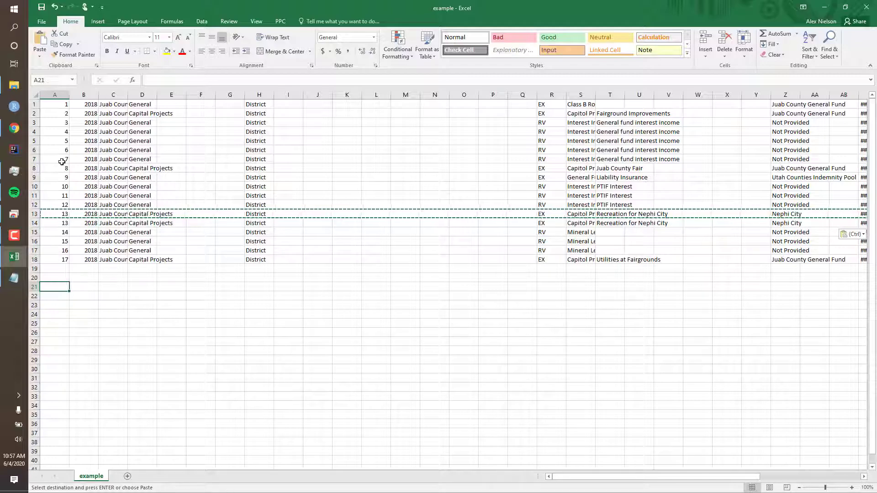
{"action": "left_click", "coordinate": [62, 106]}
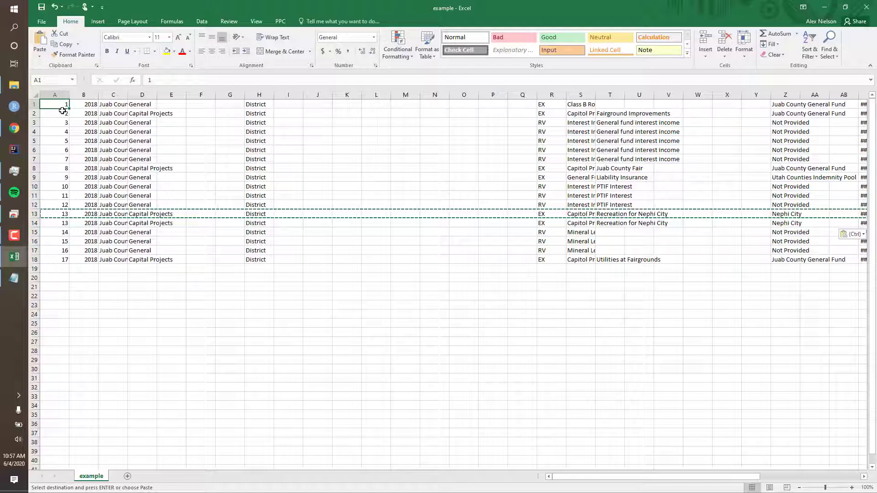
{"action": "left_click_drag", "start_coordinate": [62, 111], "coordinate": [67, 125]}
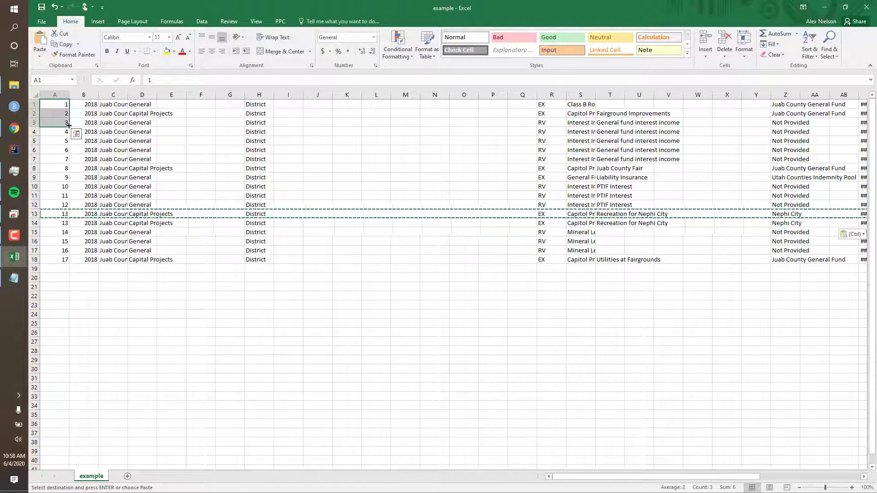
{"action": "left_click_drag", "start_coordinate": [69, 125], "coordinate": [69, 264]}
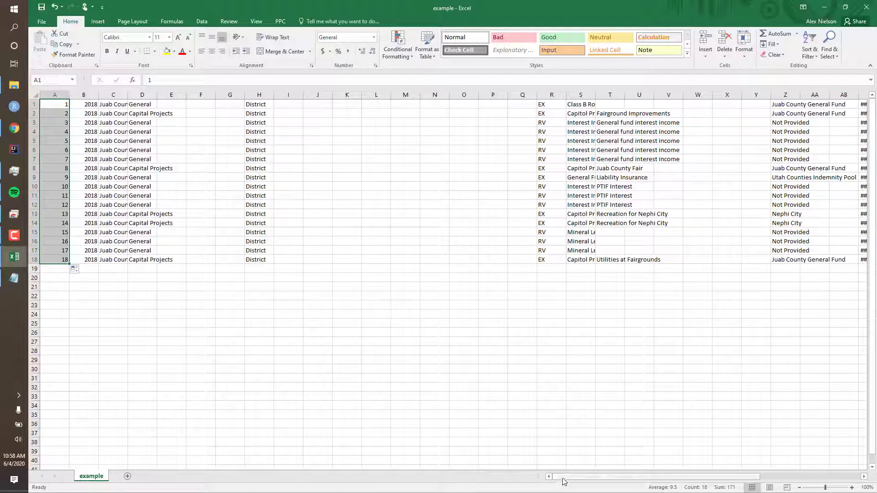
{"action": "left_click_drag", "start_coordinate": [564, 481], "coordinate": [723, 479]}
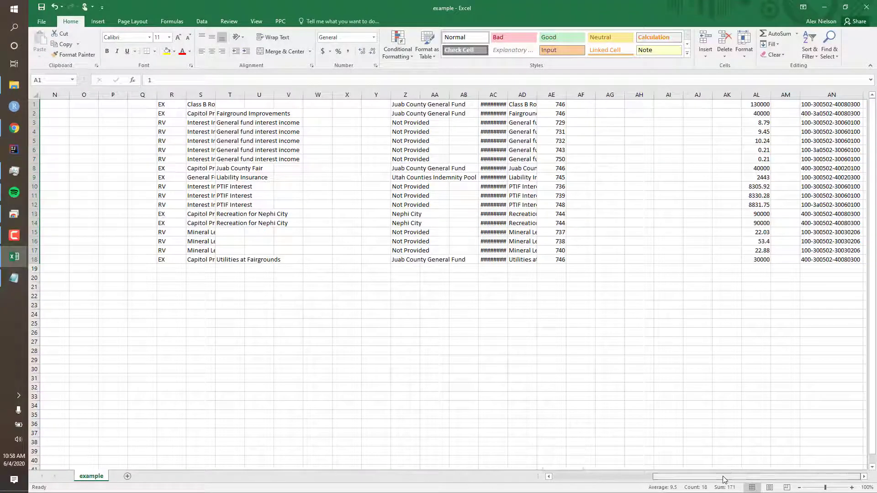
Step: Change the 90000 amounts in AL13 and AL14 to 45000 each
{"action": "double_click", "coordinate": [760, 215]}
{"action": "key", "text": "BackSpace"}
{"action": "key", "text": "BackSpace"}
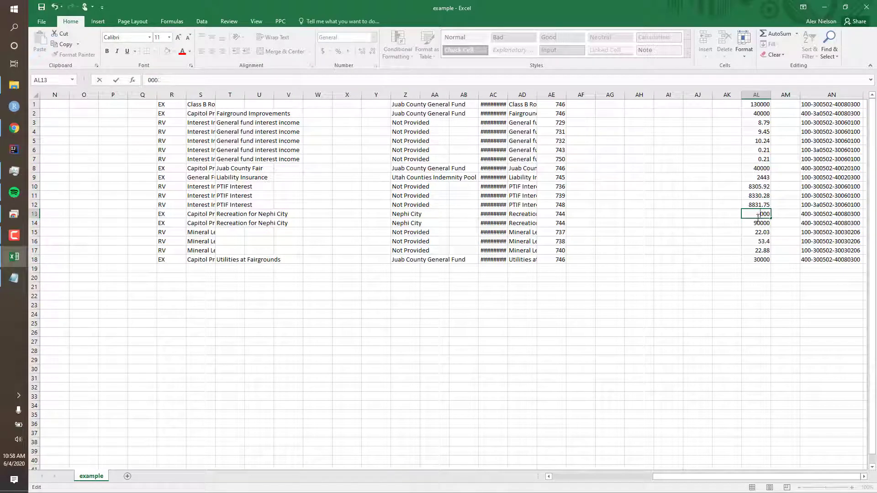
{"action": "type", "text": "45"}
{"action": "key", "text": "Return"}
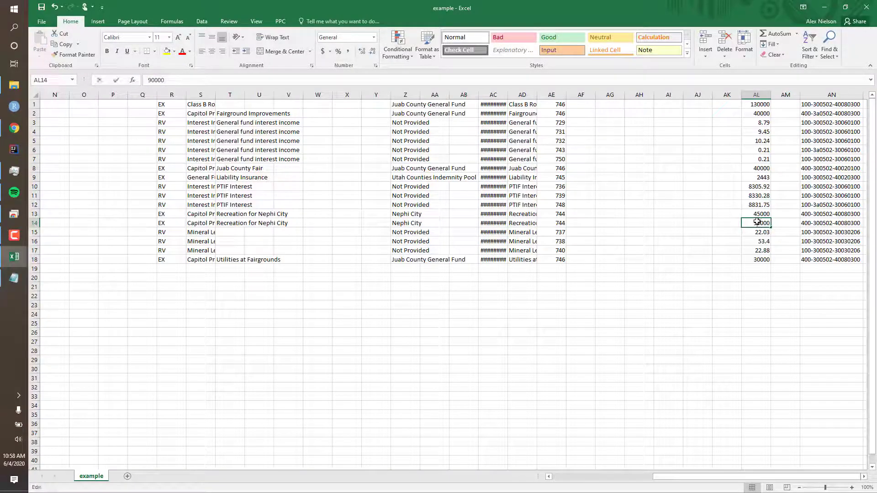
{"action": "double_click", "coordinate": [758, 221]}
{"action": "key", "text": "BackSpace"}
{"action": "key", "text": "BackSpace"}
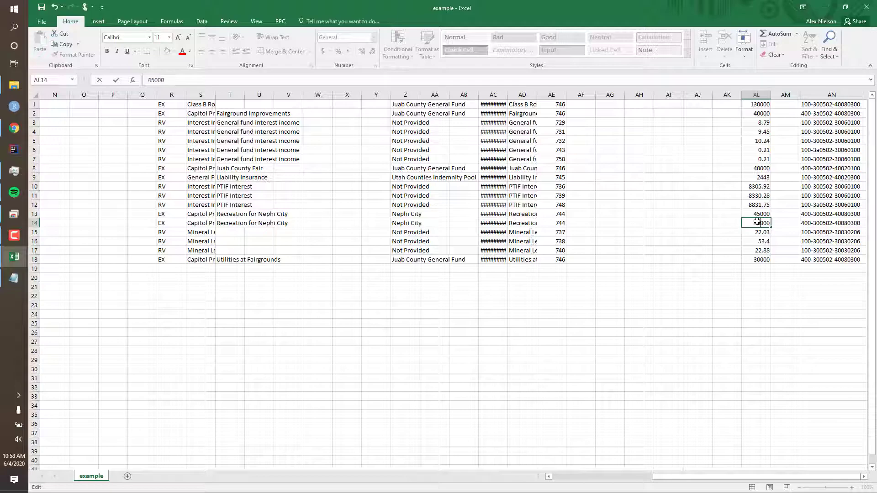
{"action": "type", "text": "45"}
{"action": "key", "text": "Return"}
{"action": "left_click", "coordinate": [819, 223]}
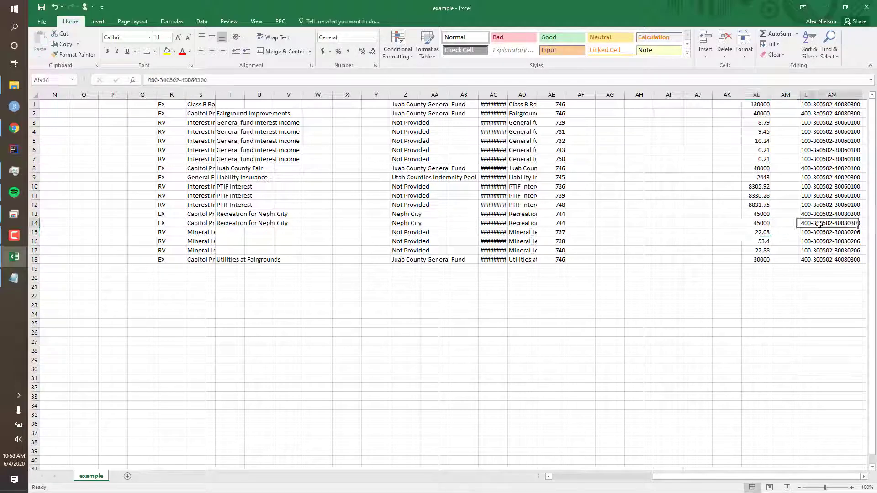
{"action": "double_click", "coordinate": [819, 223]}
{"action": "key", "text": "BackSpace"}
{"action": "type", "text": "a"}
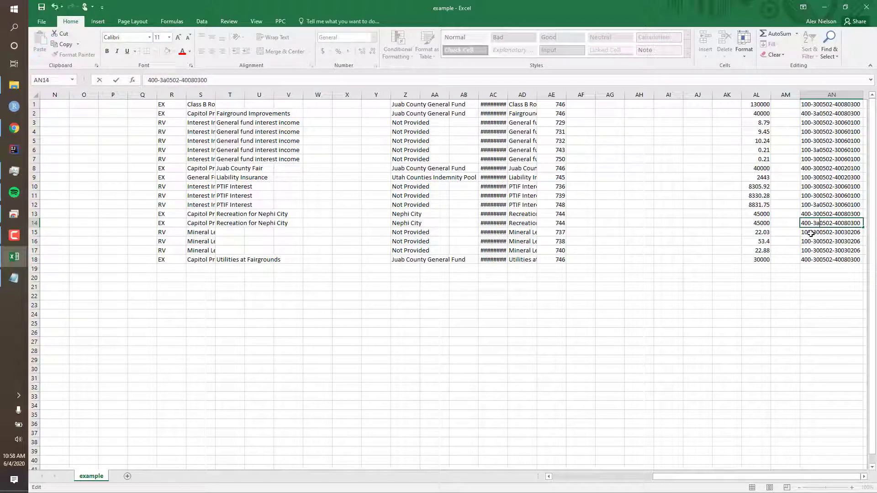
{"action": "key", "text": "Return"}
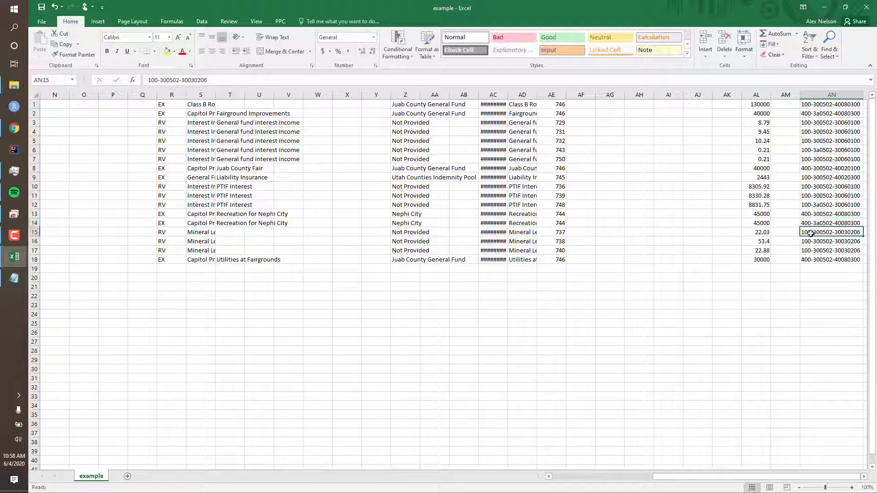
{"action": "key", "text": "Up"}
{"action": "key", "text": "Up"}
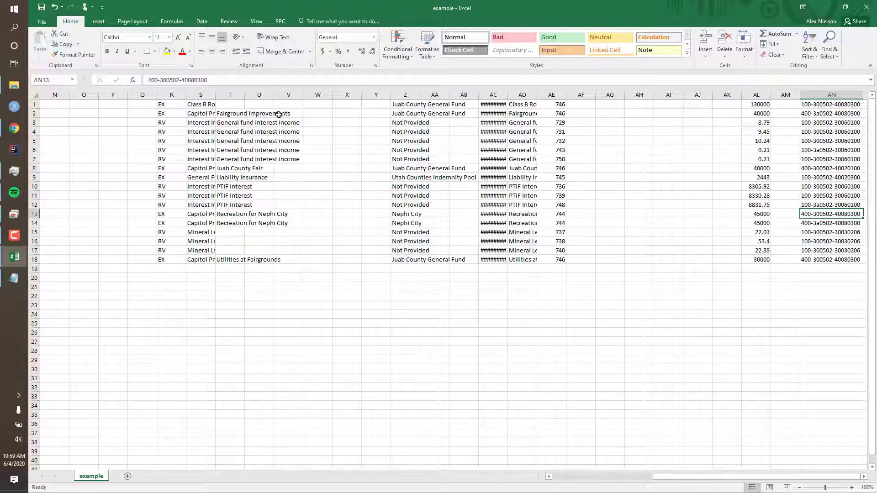
Step: Create a new macro named EXPORT from the View tab's Macros dialog
{"action": "left_click", "coordinate": [257, 23]}
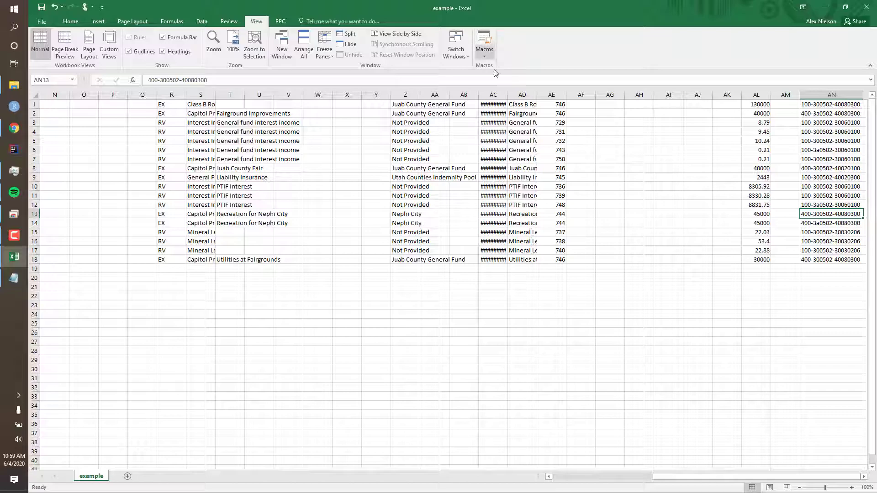
{"action": "left_click", "coordinate": [486, 40]}
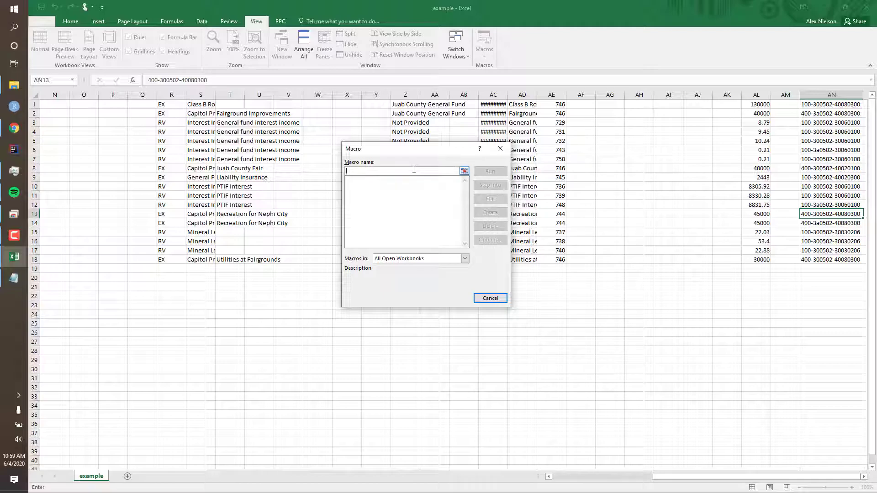
{"action": "left_click", "coordinate": [369, 179]}
{"action": "left_click", "coordinate": [367, 171]}
{"action": "type", "text": "EXPORT"}
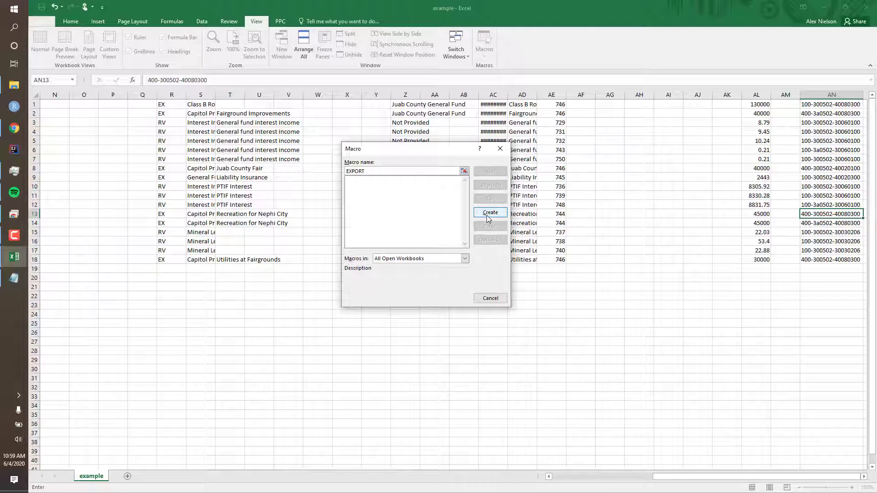
{"action": "left_click", "coordinate": [488, 216]}
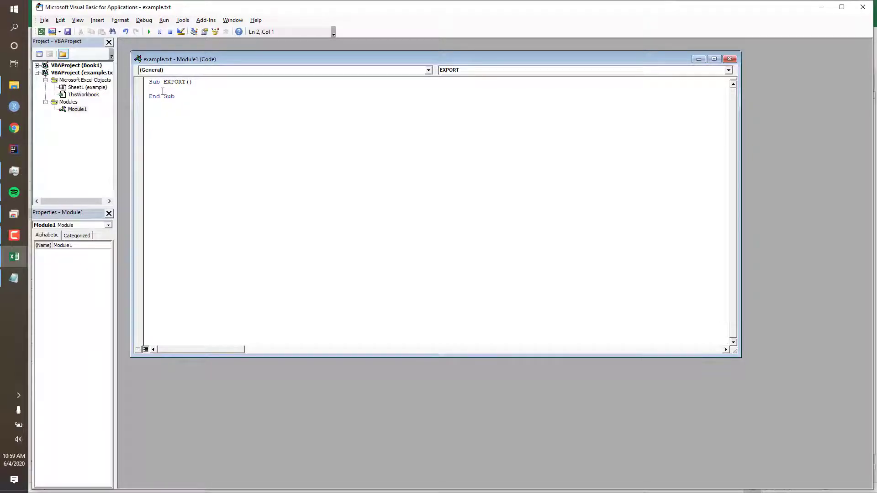
Step: Add blank lines inside Sub EXPORT() and switch to the Google Docs UCA tutorial in Chrome
{"action": "key", "text": "Return"}
{"action": "key", "text": "Return"}
{"action": "key", "text": "Up"}
{"action": "key", "text": "alt+Tab"}
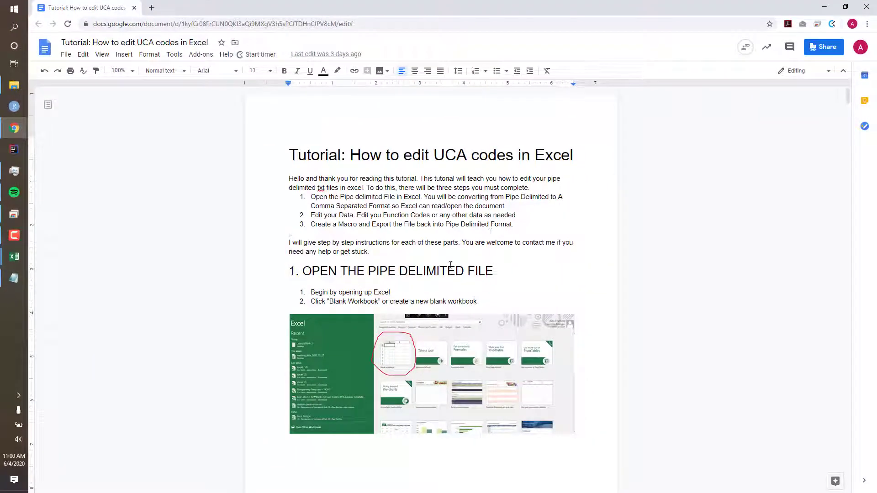
Step: Copy the VBA export code listing from the Google Docs tutorial, then minimize Chrome
{"action": "left_click", "coordinate": [451, 265]}
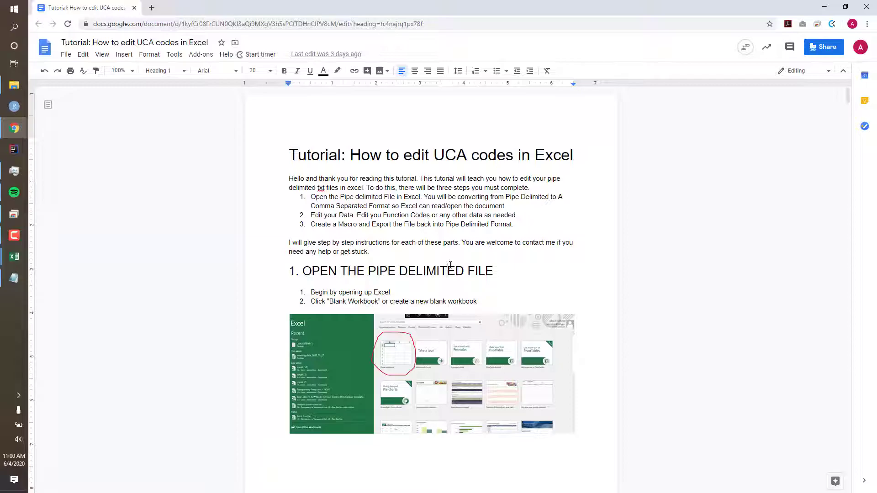
{"action": "scroll", "coordinate": [451, 265], "scroll_direction": "down", "scroll_amount": 10}
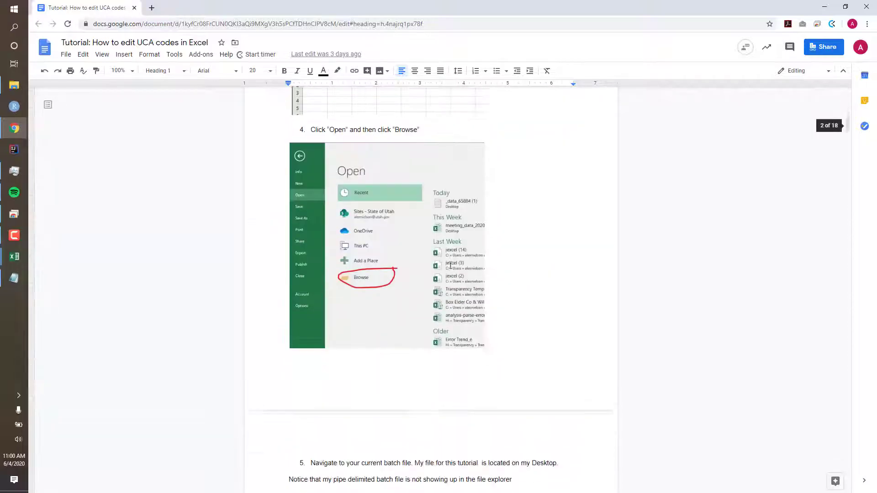
{"action": "scroll", "coordinate": [450, 264], "scroll_direction": "down", "scroll_amount": 20}
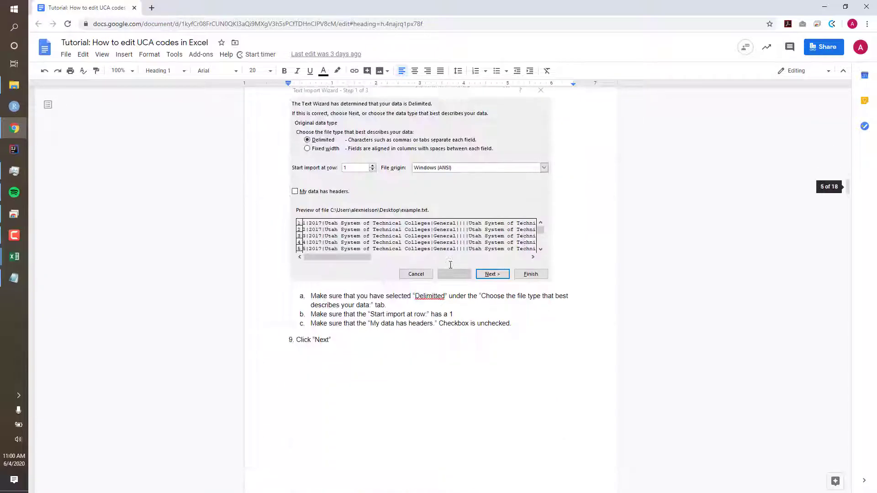
{"action": "scroll", "coordinate": [450, 264], "scroll_direction": "down", "scroll_amount": 20}
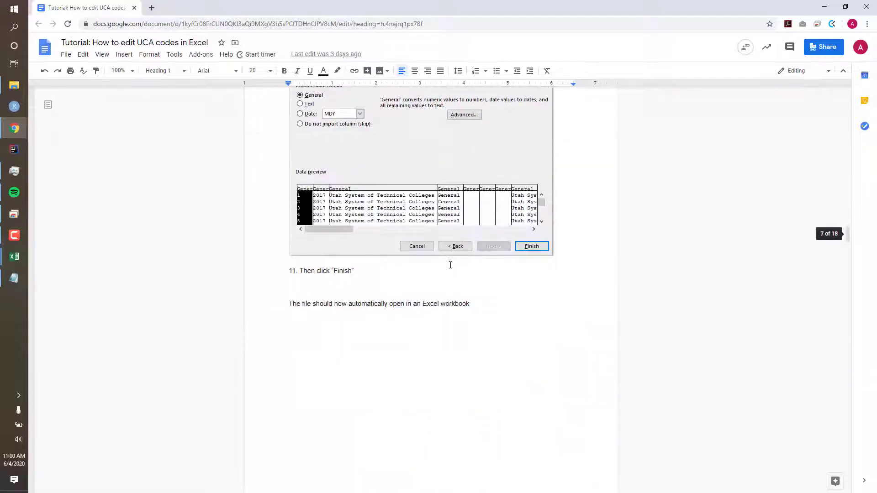
{"action": "scroll", "coordinate": [450, 265], "scroll_direction": "down", "scroll_amount": 20}
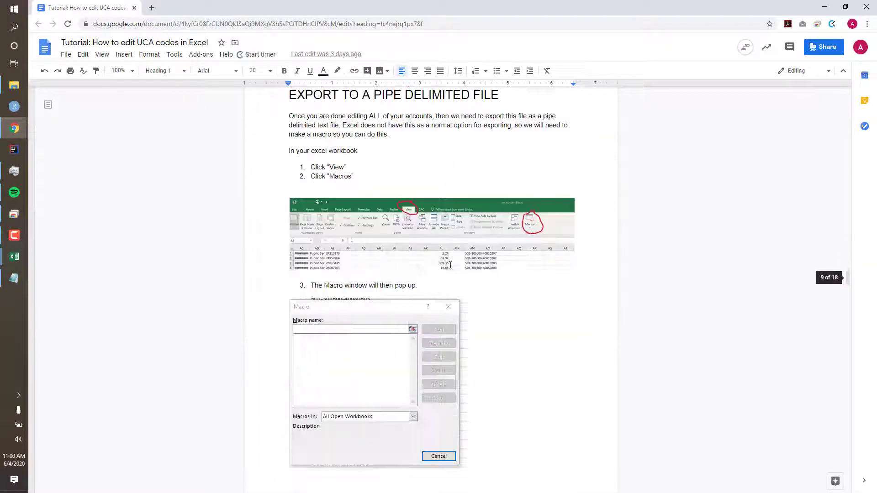
{"action": "scroll", "coordinate": [450, 265], "scroll_direction": "down", "scroll_amount": 20}
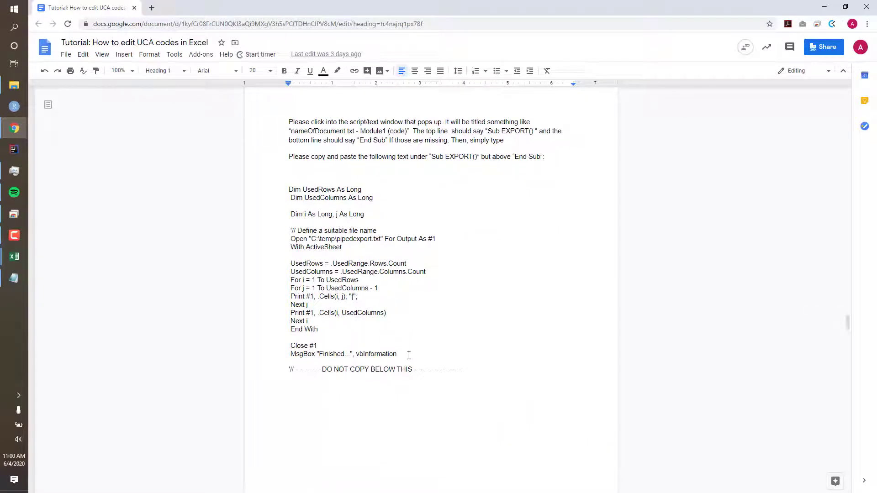
{"action": "left_click_drag", "start_coordinate": [408, 355], "coordinate": [289, 187]}
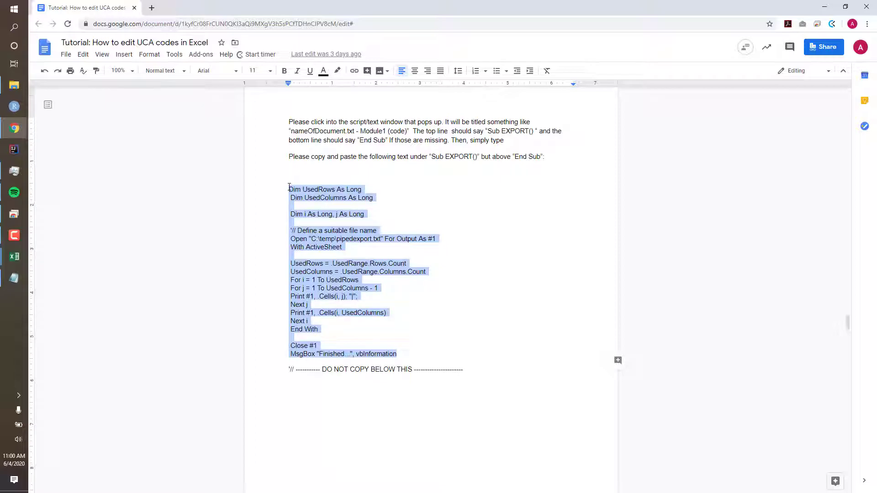
{"action": "left_click", "coordinate": [831, 5]}
Step: Paste the export code into Sub EXPORT and remove the blank line before End Sub
{"action": "left_click", "coordinate": [198, 96]}
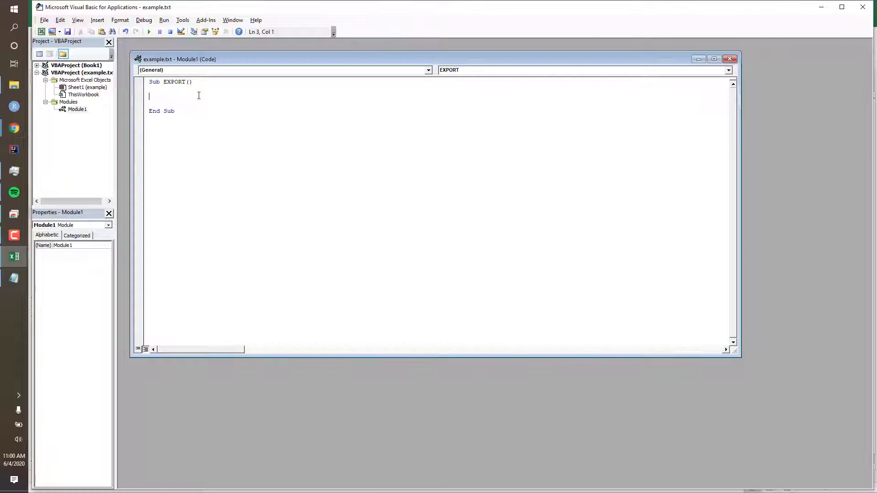
{"action": "key", "text": "ctrl+v"}
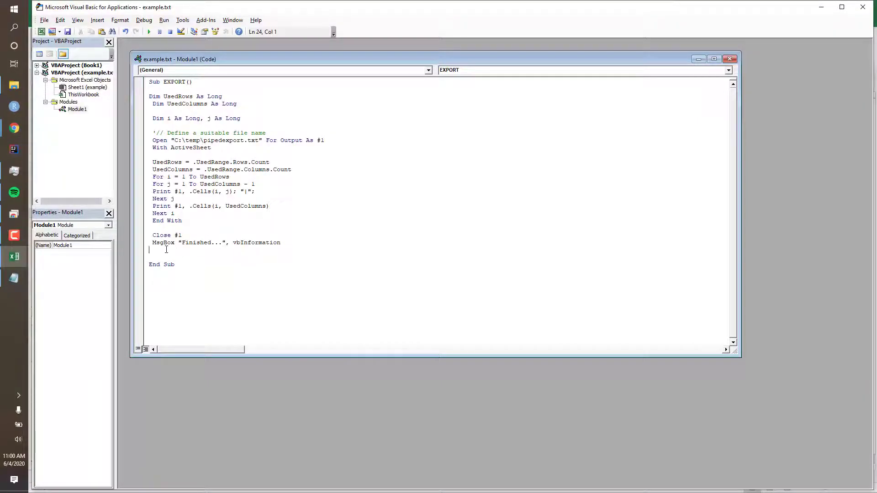
{"action": "key", "text": "BackSpace"}
Step: Delete the C:\temp\pipedexport.txt output path, then bring up the tutorial folder in File Explorer
{"action": "left_click_drag", "start_coordinate": [259, 142], "coordinate": [174, 141]}
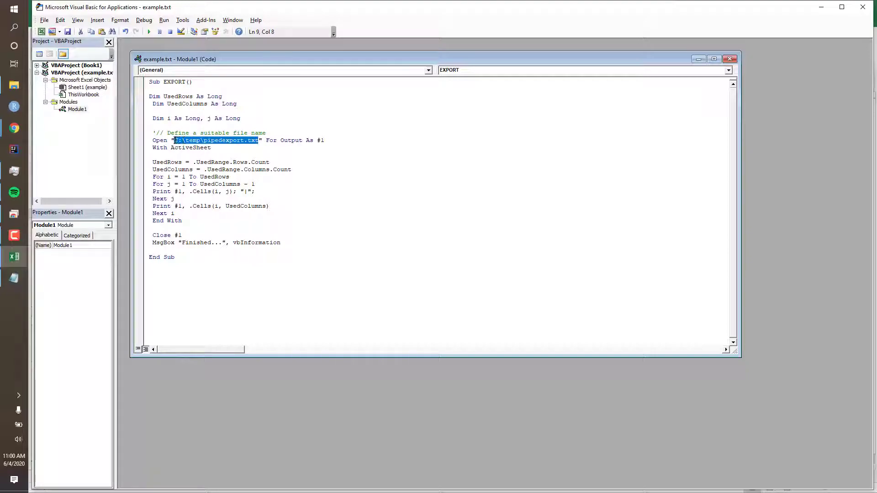
{"action": "key", "text": "Delete"}
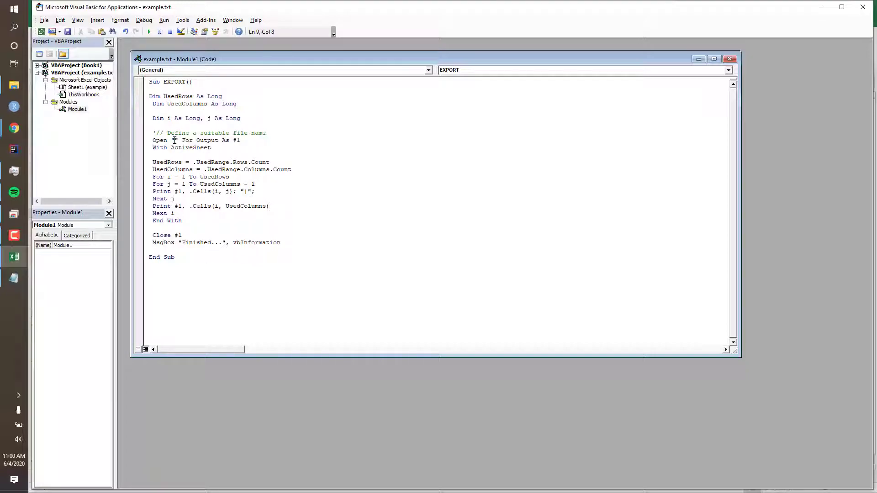
{"action": "left_click", "coordinate": [269, 149]}
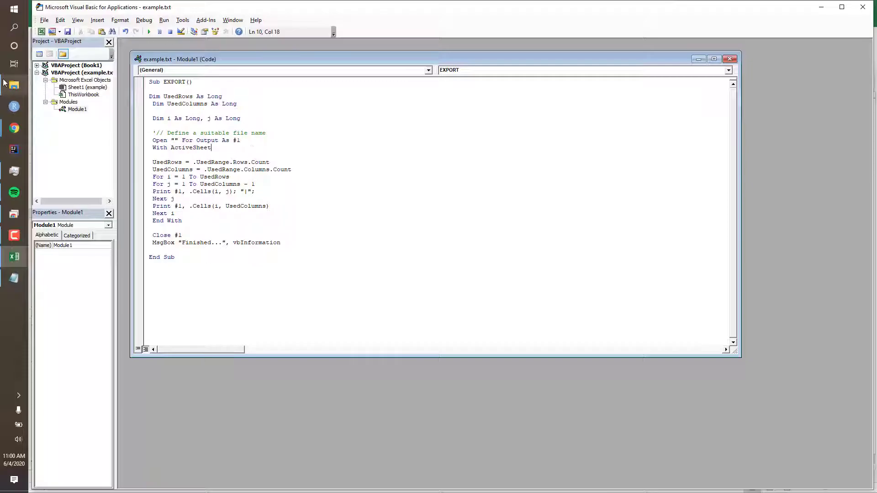
{"action": "left_click", "coordinate": [14, 85]}
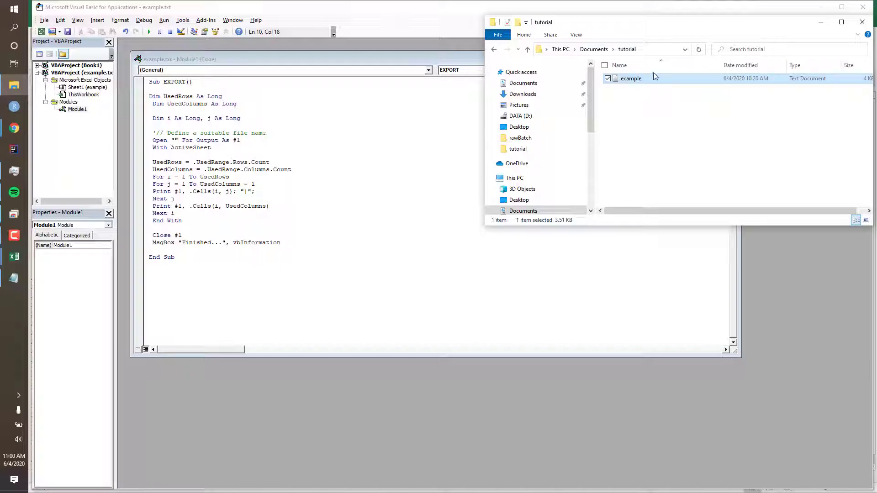
Step: Set the Open path to the tutorial folder's Explorer path plus \example_fixed.txt
{"action": "left_click", "coordinate": [656, 49]}
{"action": "key", "text": "ctrl+c"}
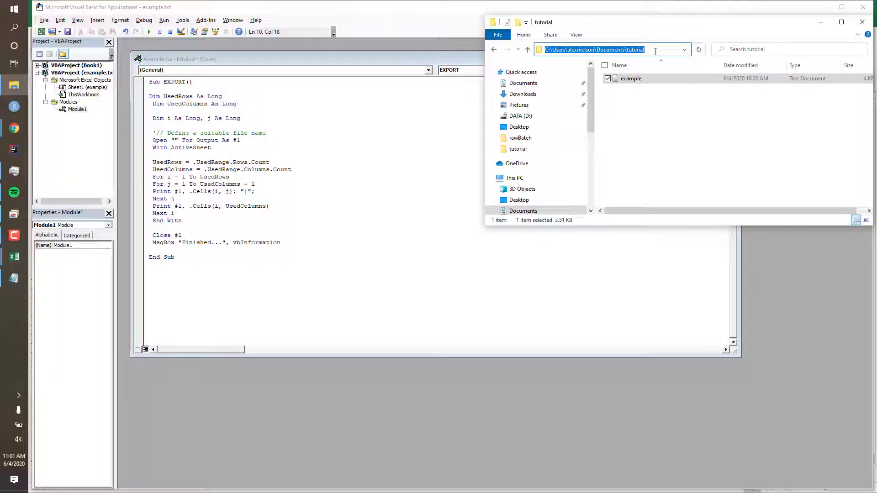
{"action": "left_click", "coordinate": [177, 138]}
{"action": "key", "text": "ctrl+v"}
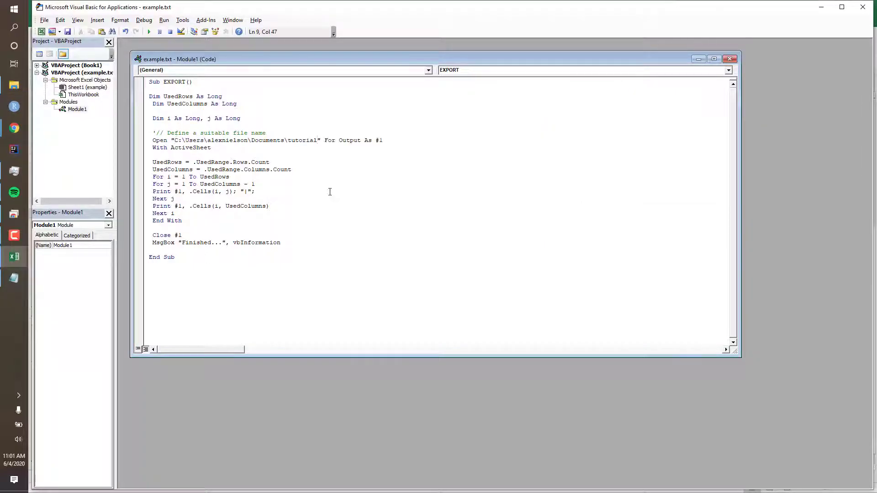
{"action": "type", "text": "\\example_fixed.txt"}
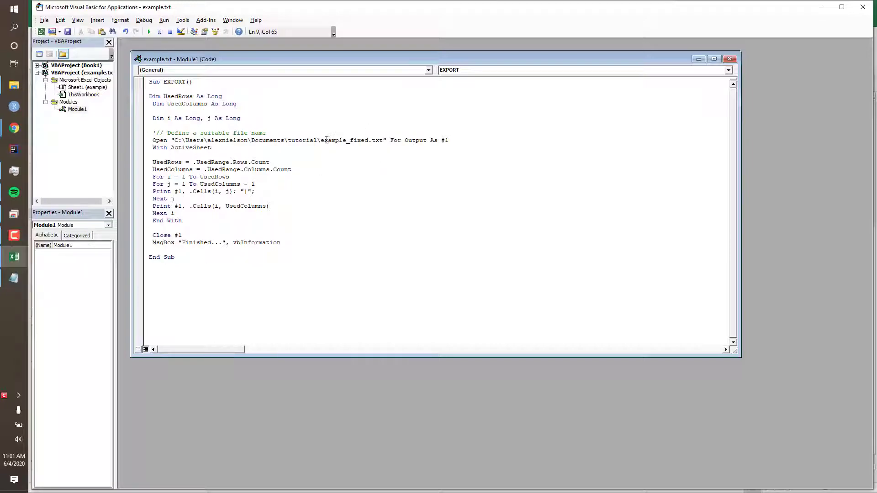
Step: Highlight the example_fixed file name and the txt extension in the Open path
{"action": "left_click_drag", "start_coordinate": [320, 140], "coordinate": [378, 141]}
{"action": "left_click", "coordinate": [372, 141]}
{"action": "double_click", "coordinate": [385, 141]}
{"action": "left_click", "coordinate": [336, 150]}
Step: Run the EXPORT macro from View > Macros in the example workbook and dismiss the Finished message
{"action": "mouse_move", "coordinate": [23, 252]}
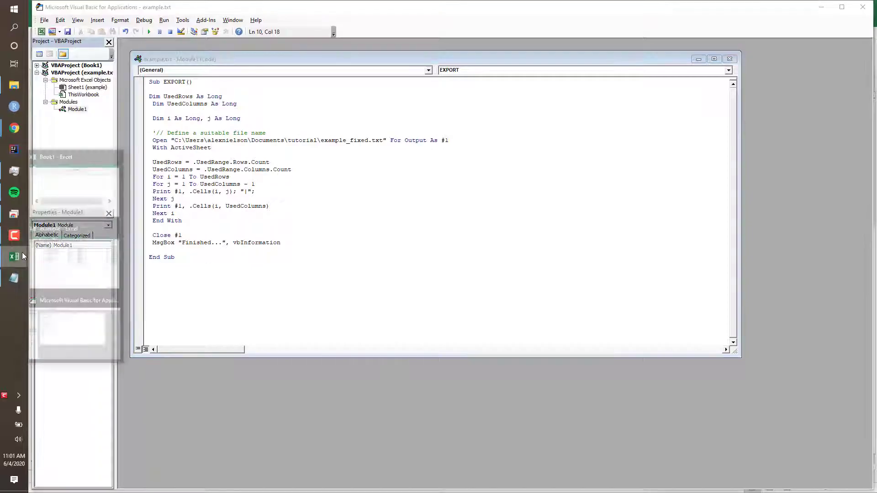
{"action": "left_click", "coordinate": [82, 250]}
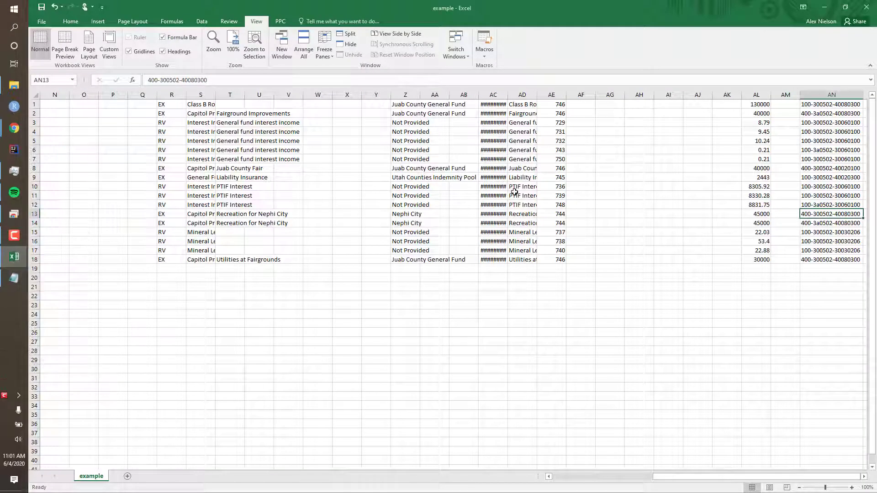
{"action": "left_click", "coordinate": [579, 161]}
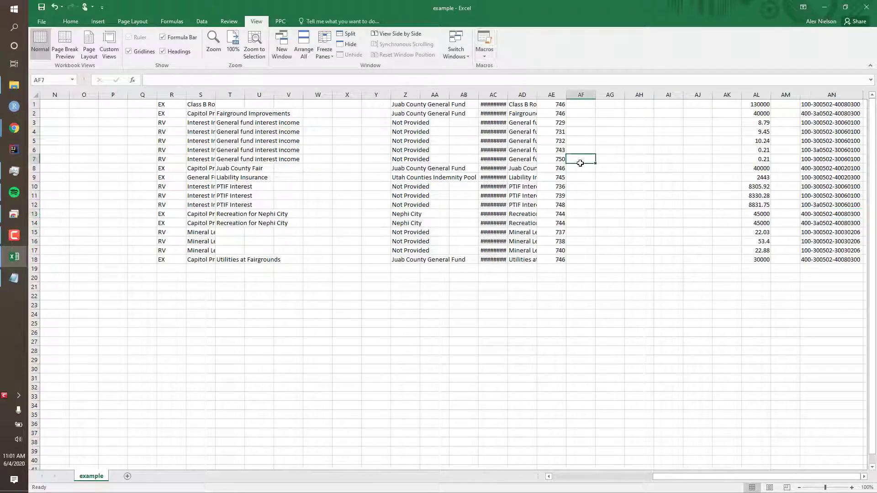
{"action": "left_click", "coordinate": [484, 44]}
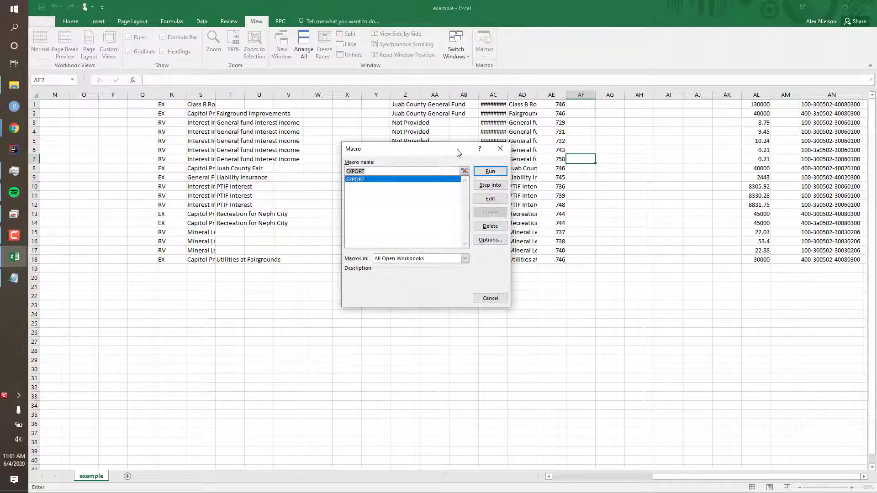
{"action": "left_click", "coordinate": [393, 180]}
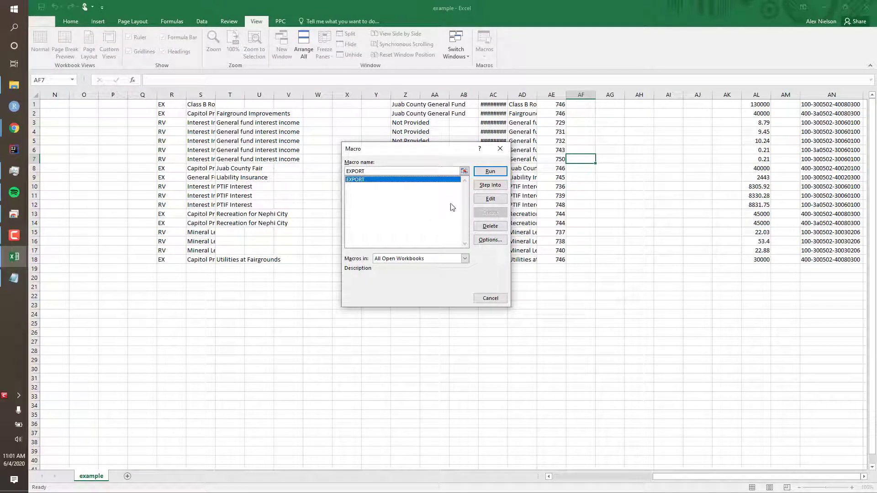
{"action": "left_click", "coordinate": [490, 173]}
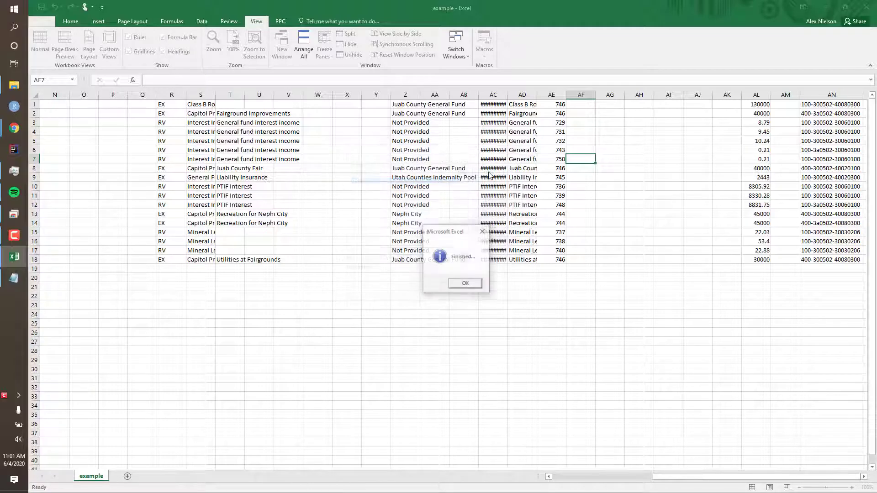
{"action": "left_click", "coordinate": [465, 285]}
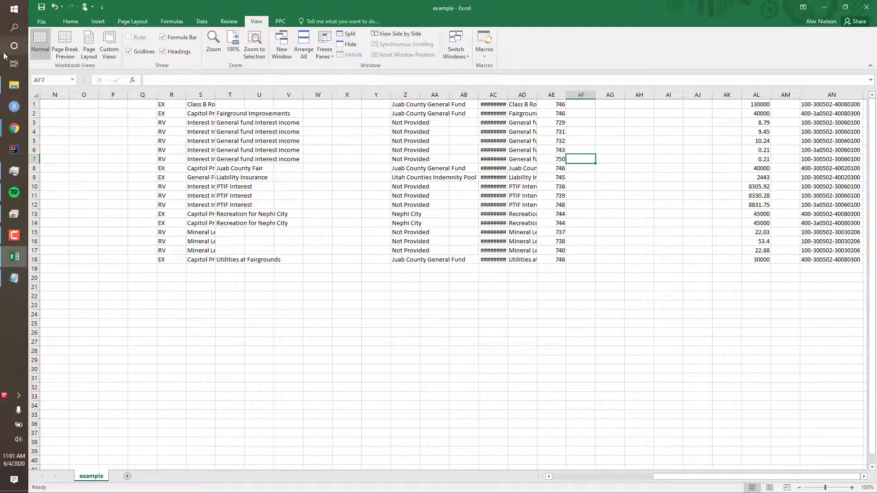
Step: Open example_fixed.txt from the tutorial folder in Notepad and scroll across its pipe-delimited records
{"action": "left_click", "coordinate": [8, 89]}
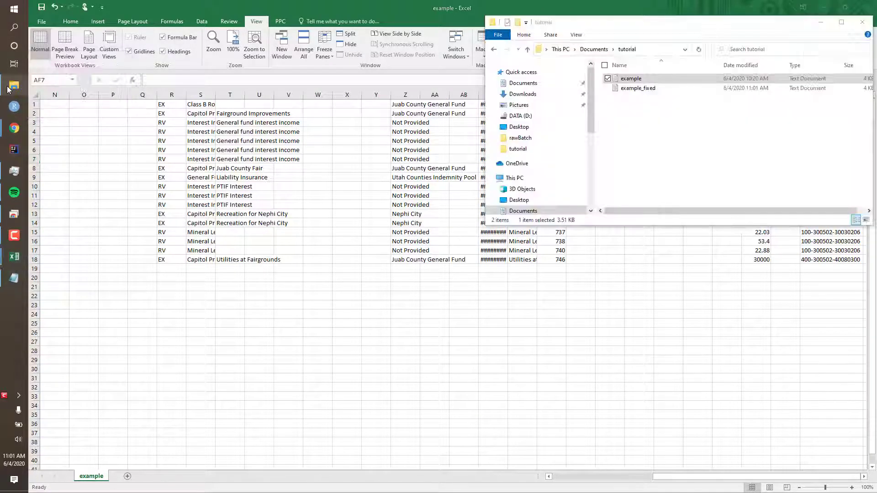
{"action": "left_click", "coordinate": [638, 91]}
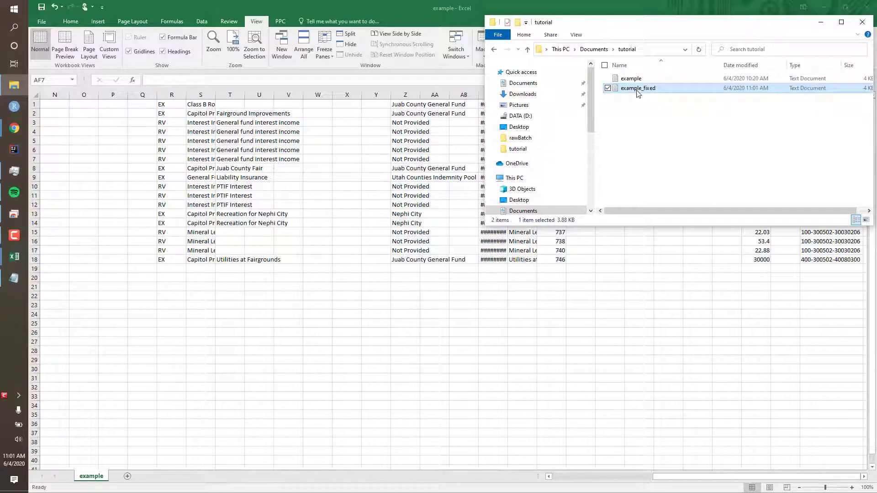
{"action": "double_click", "coordinate": [665, 90]}
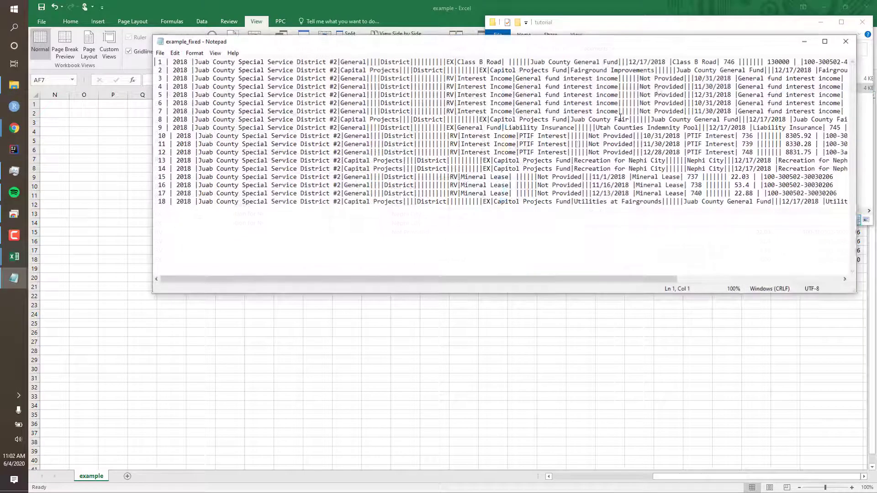
{"action": "left_click", "coordinate": [173, 194]}
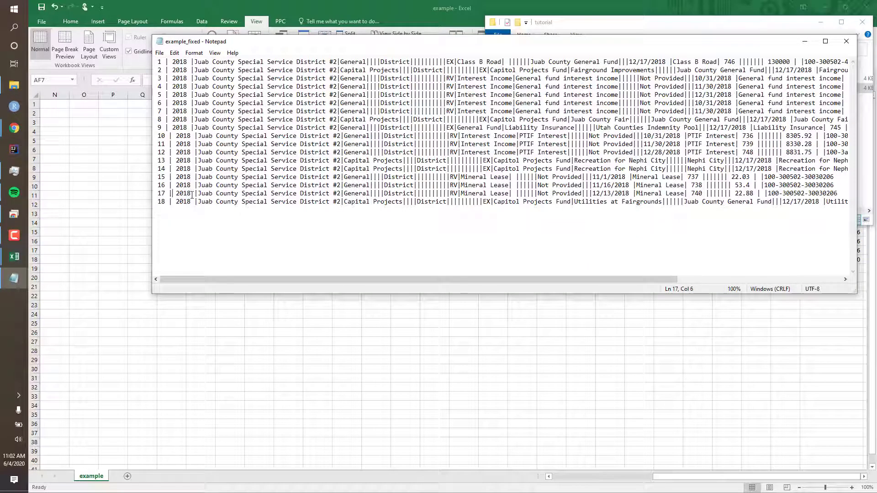
{"action": "left_click", "coordinate": [192, 195]}
{"action": "left_click_drag", "start_coordinate": [300, 278], "coordinate": [496, 276]}
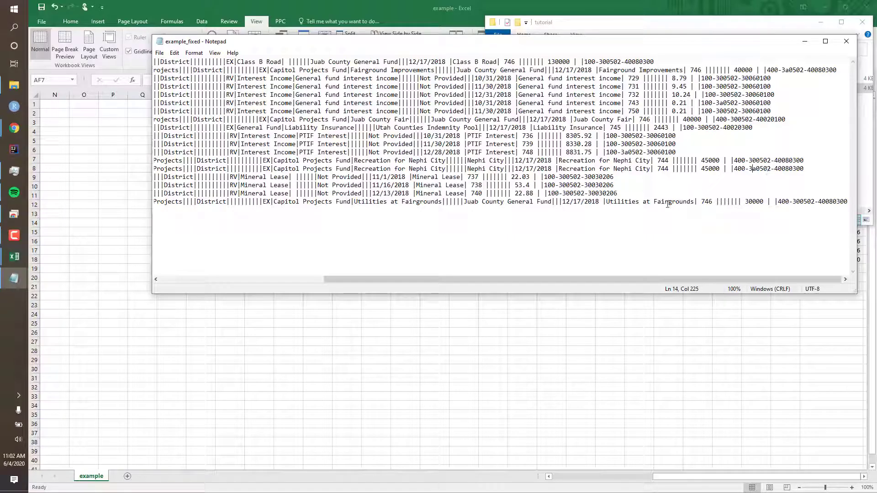
{"action": "key", "text": "ctrl+End"}
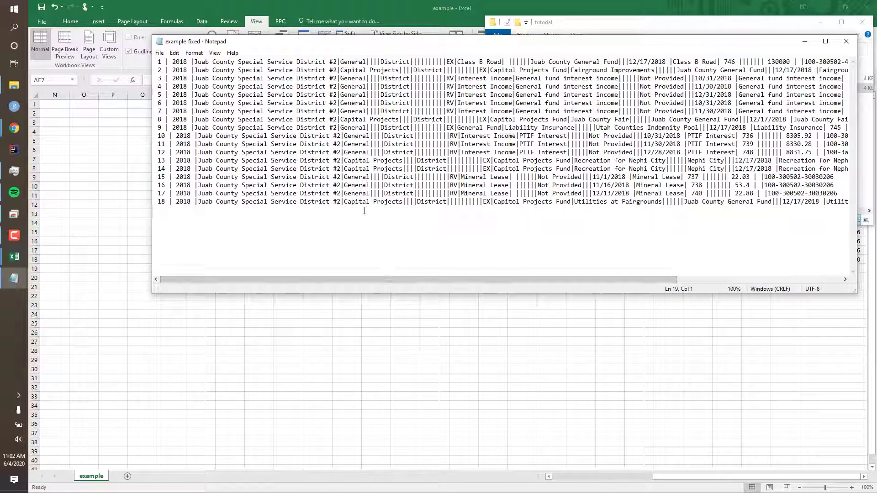